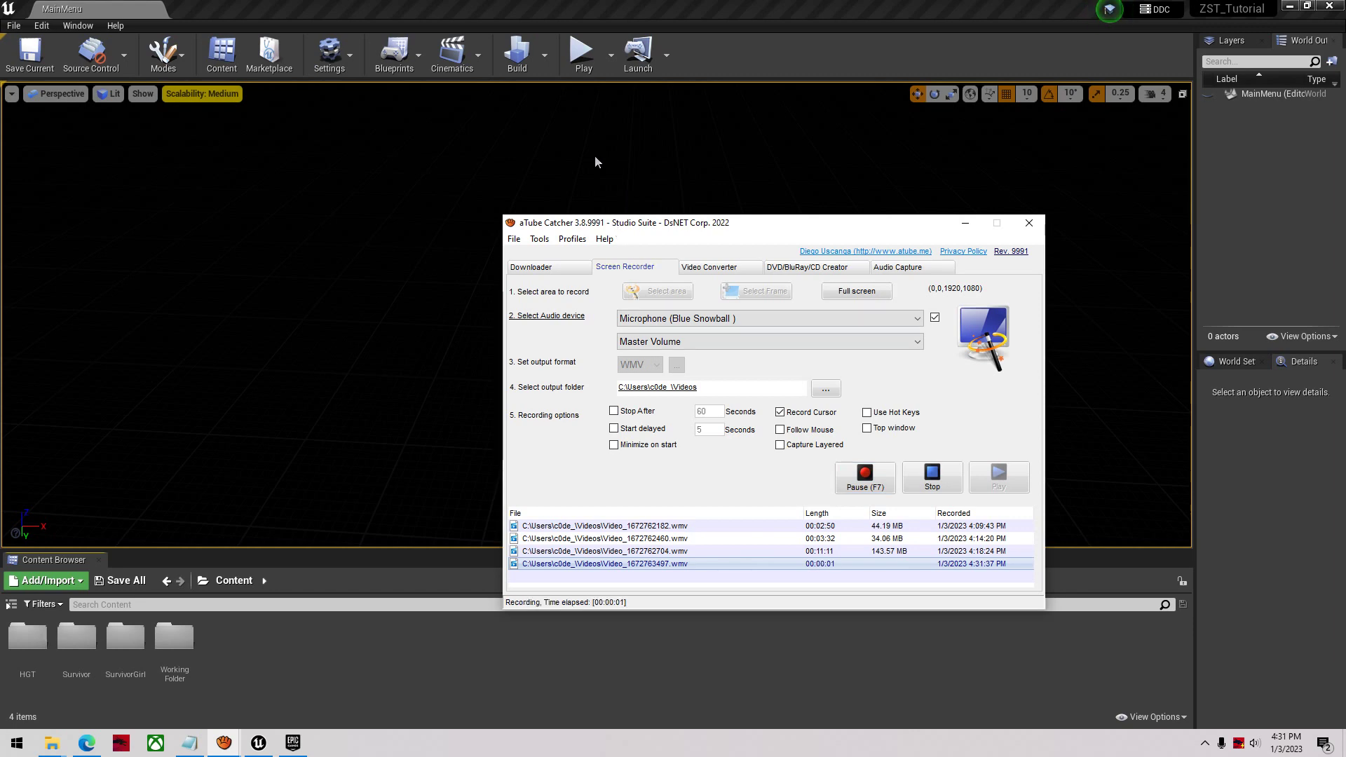
Play the project in the editor and start a single-player game on the Arena 01 map
{"action": "left_click", "coordinate": [581, 60]}
{"action": "left_click", "coordinate": [843, 232]}
{"action": "left_click", "coordinate": [182, 279]}
{"action": "left_click", "coordinate": [363, 243]}
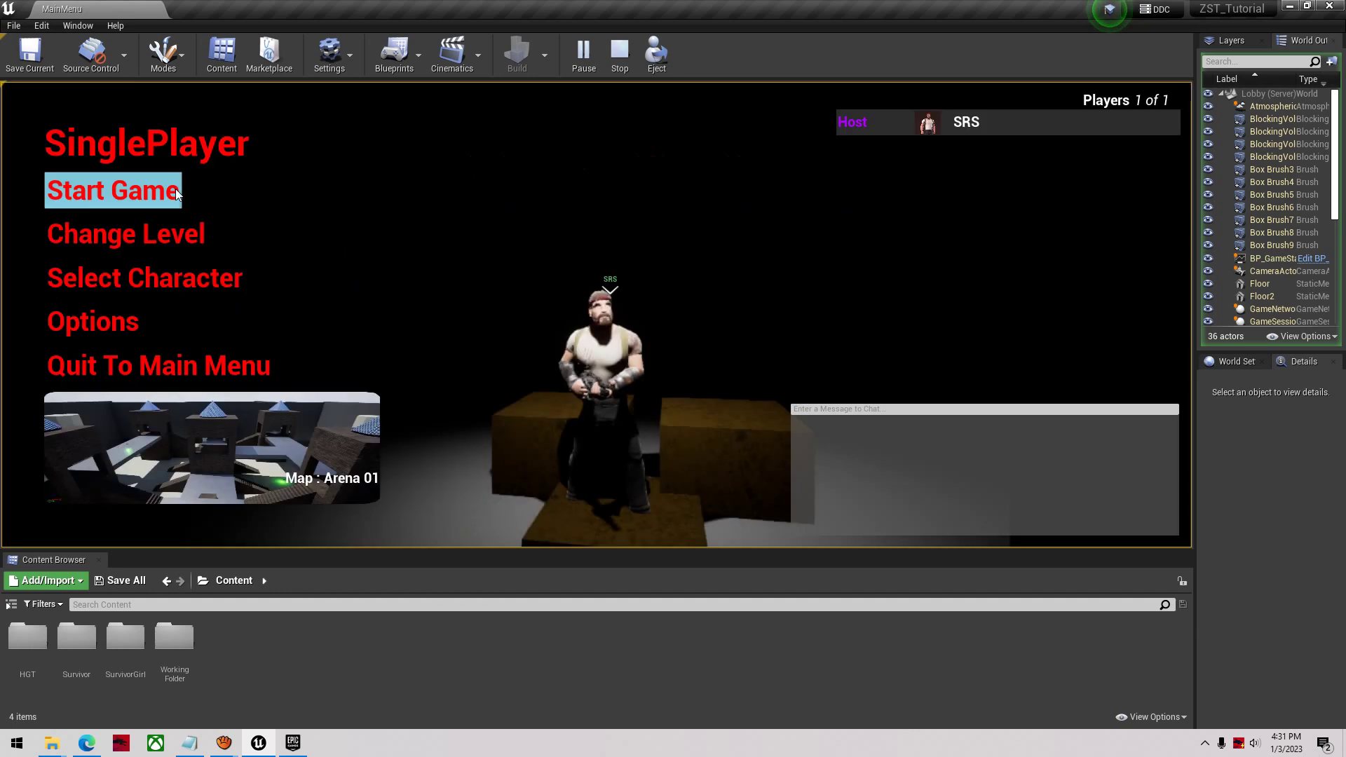
{"action": "left_click", "coordinate": [195, 191]}
Walk around the arena's starting zone and switch the character to the third-person view
{"action": "key", "text": "w"}
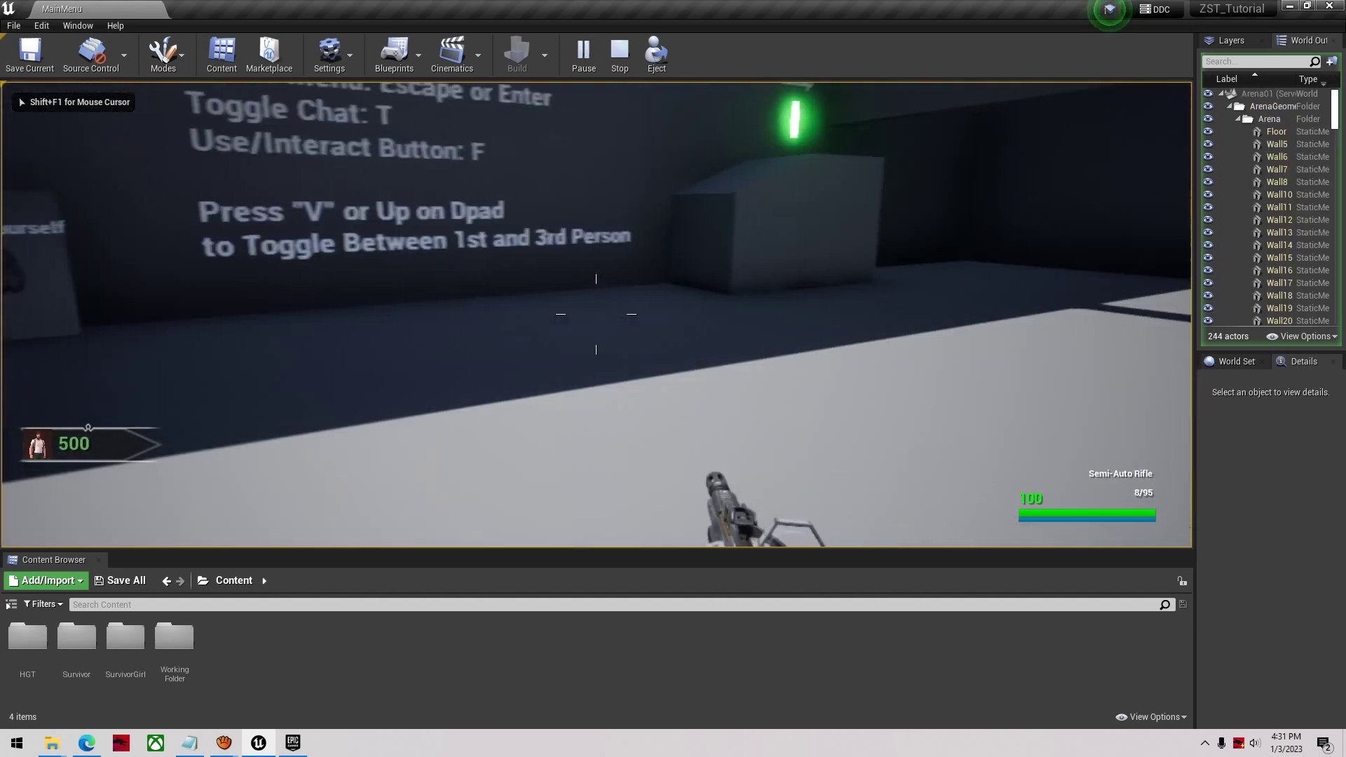
{"action": "key", "text": "shift+w"}
{"action": "right_click", "coordinate": [597, 315]}
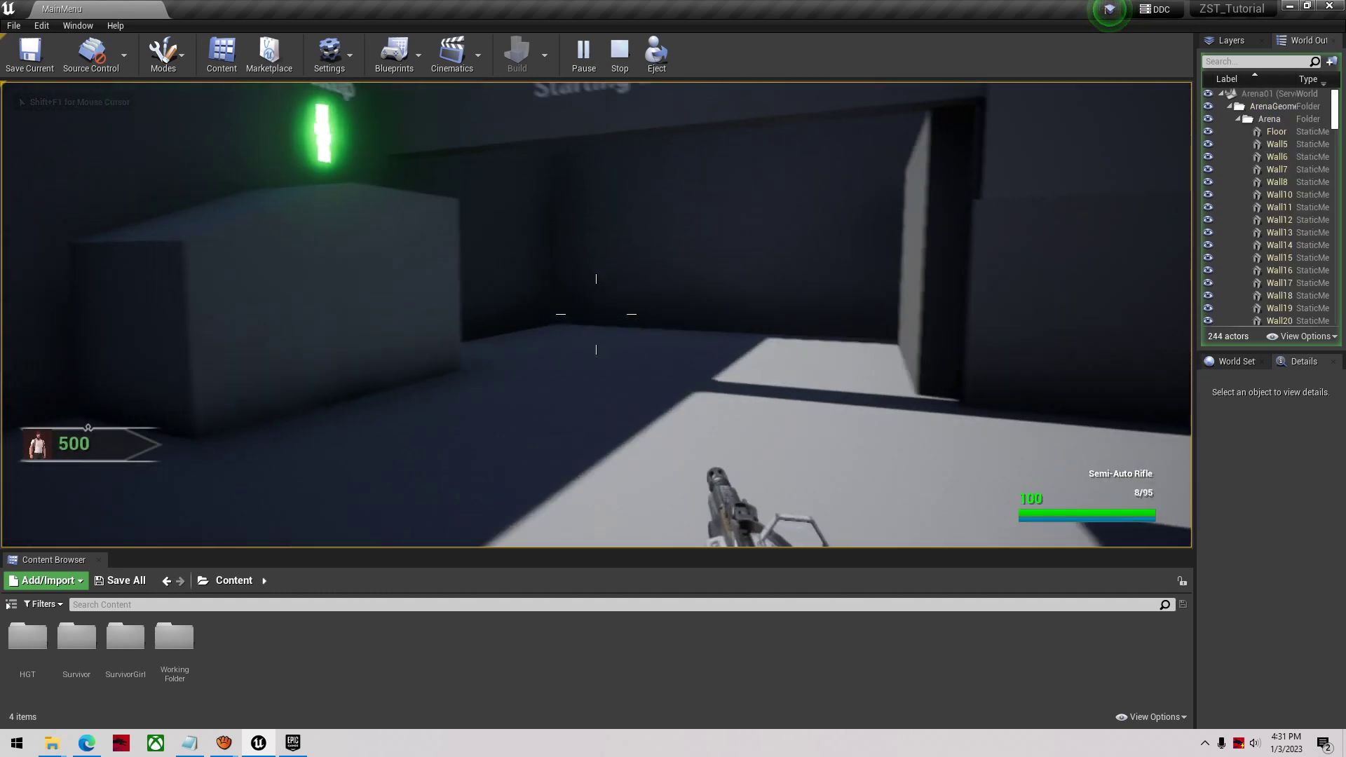
{"action": "key", "text": "w"}
{"action": "key", "text": "w"}
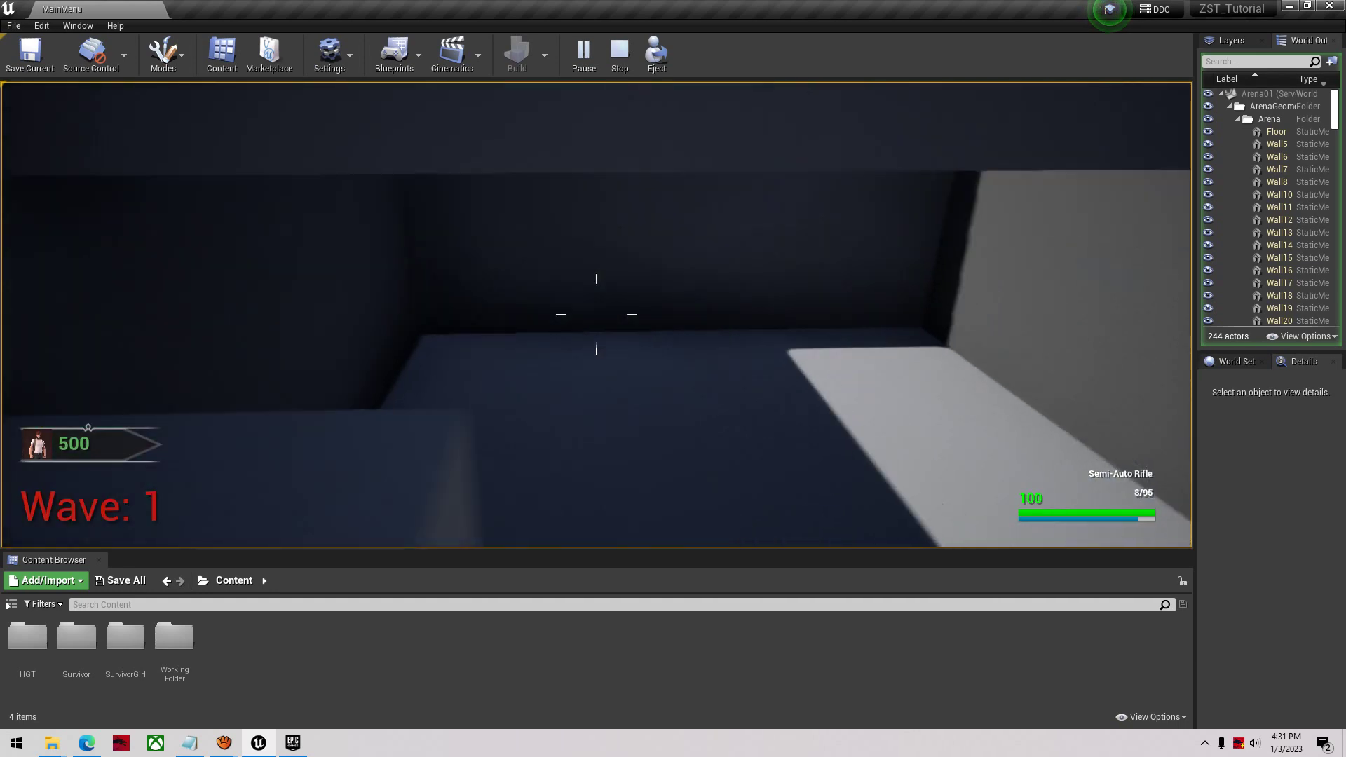
{"action": "key", "text": "w"}
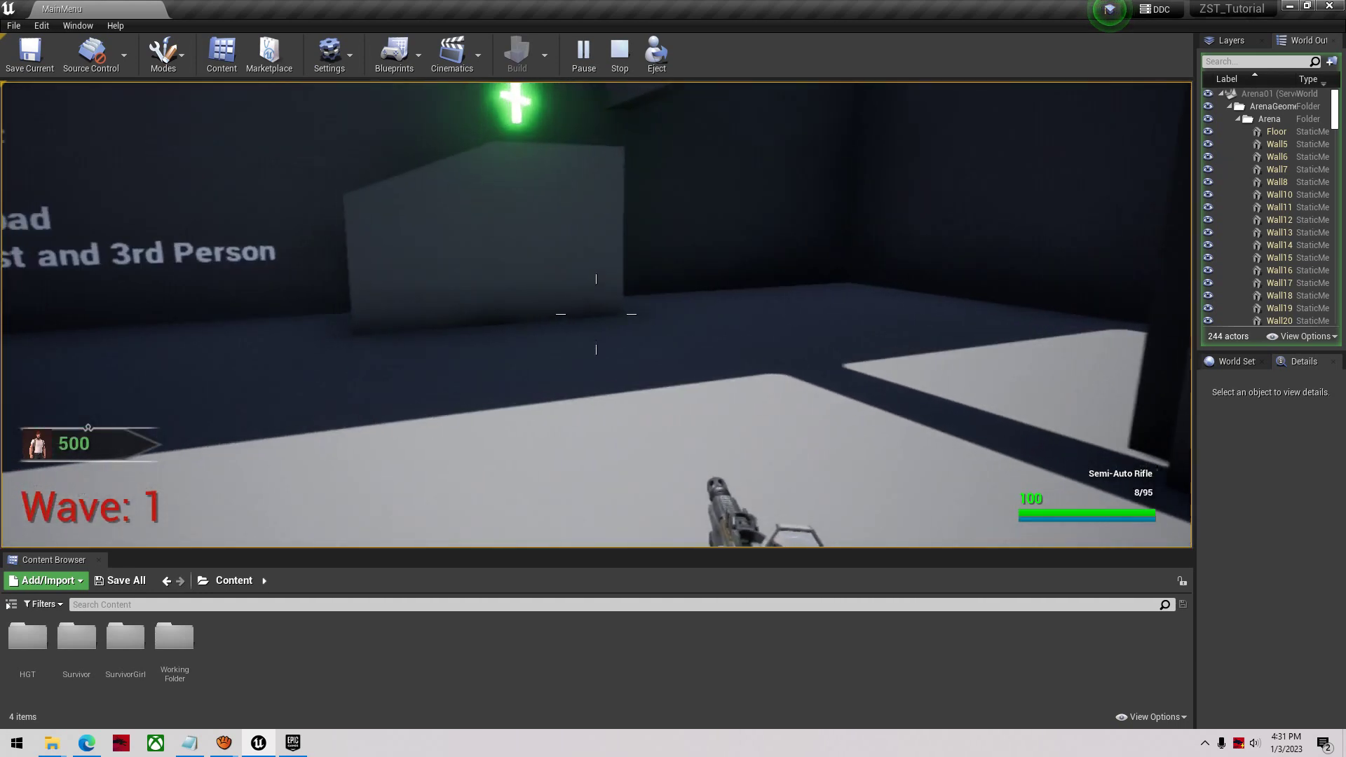
{"action": "key", "text": "v"}
{"action": "key", "text": "w"}
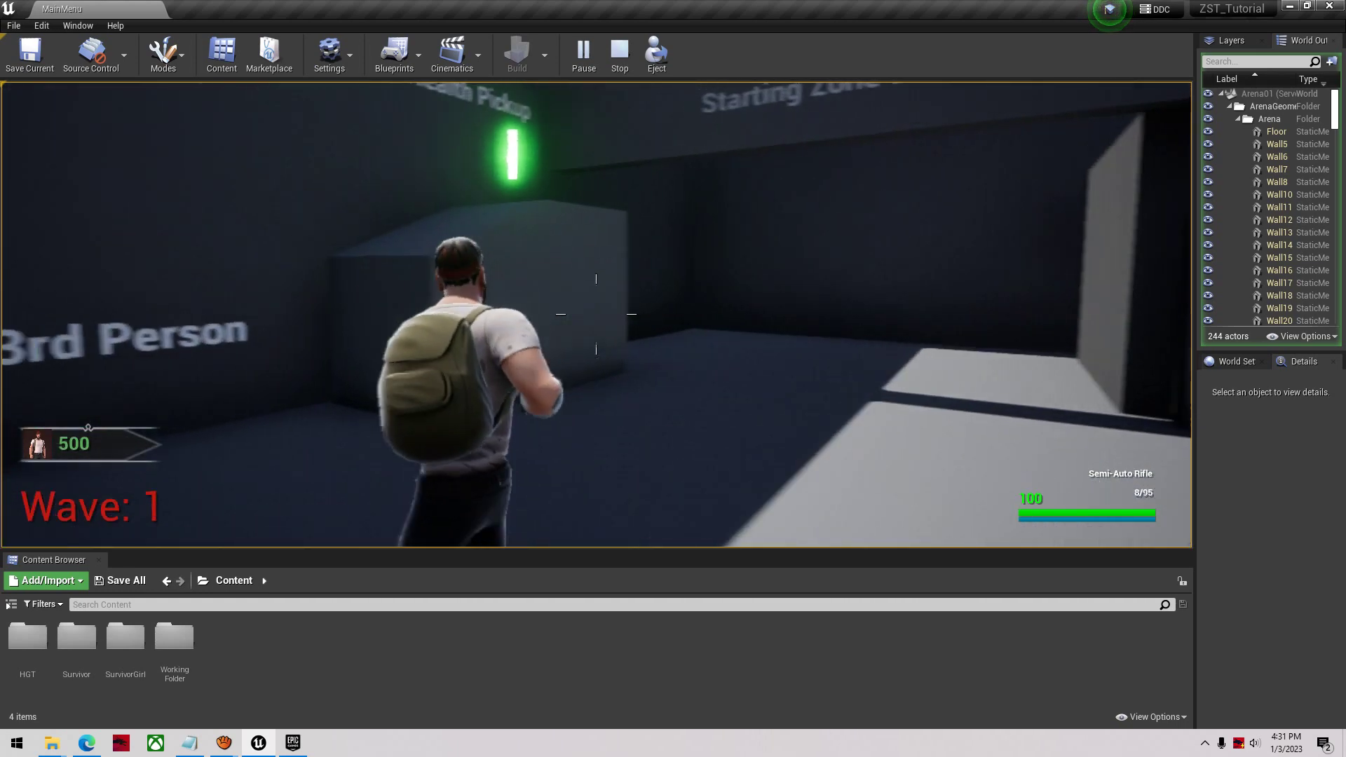
{"action": "key", "text": "w"}
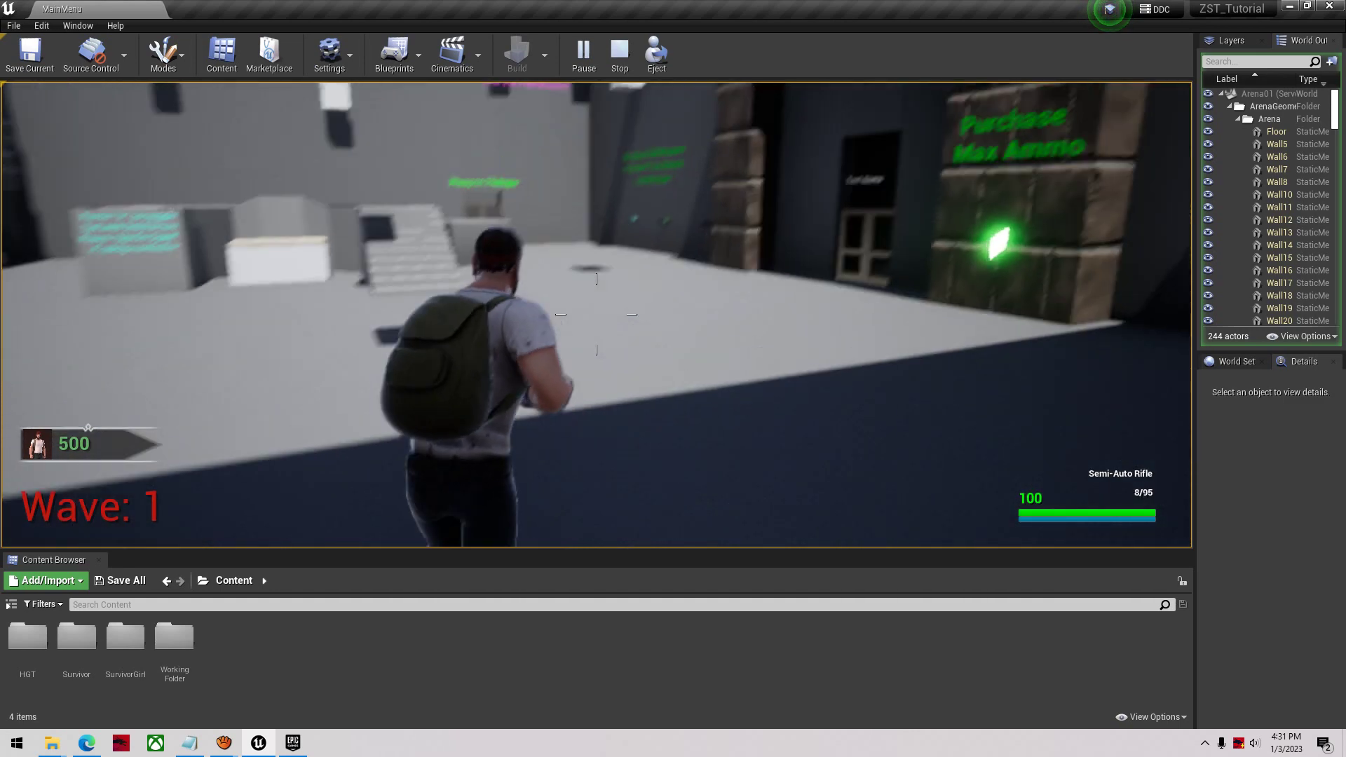
{"action": "key", "text": "w"}
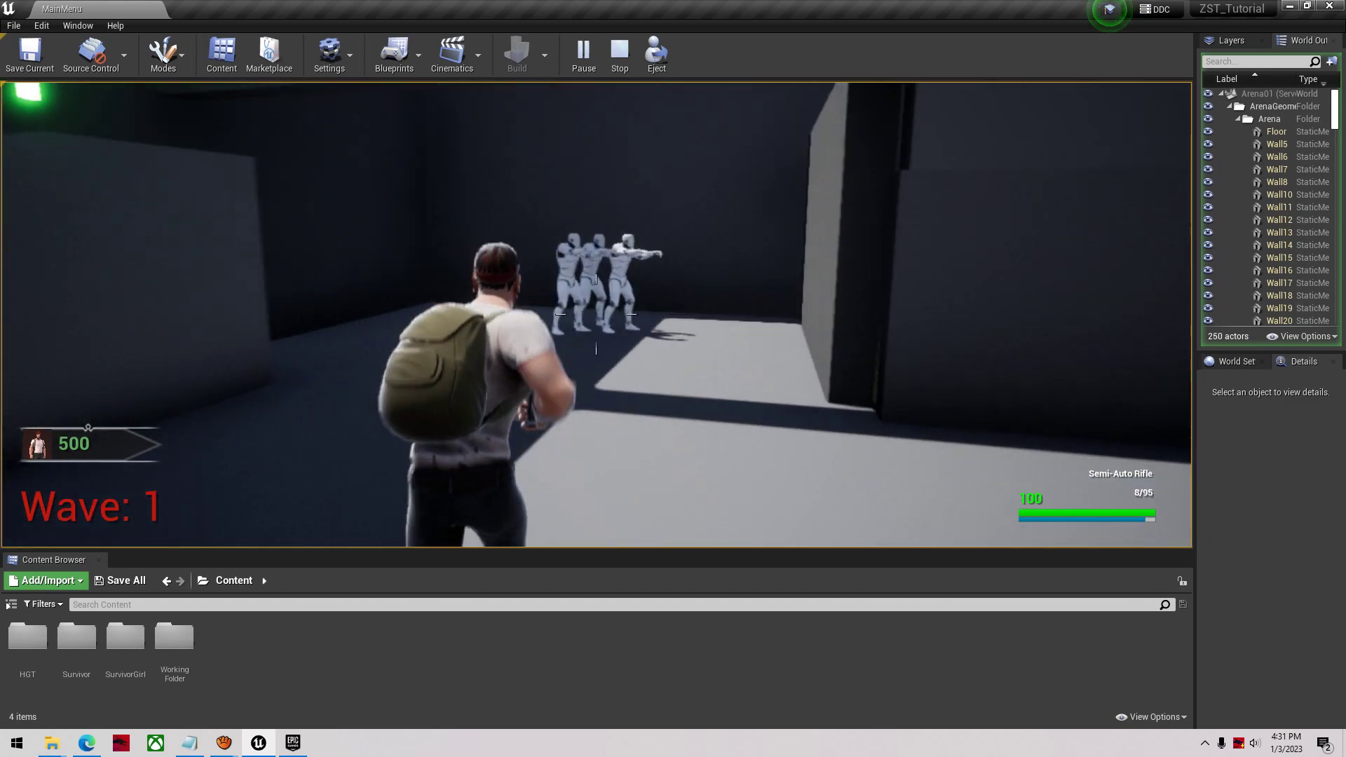
Shoot the Wave 1 enemies with the Semi-Auto Rifle, reload it, and end the play session
{"action": "right_click", "coordinate": [595, 314]}
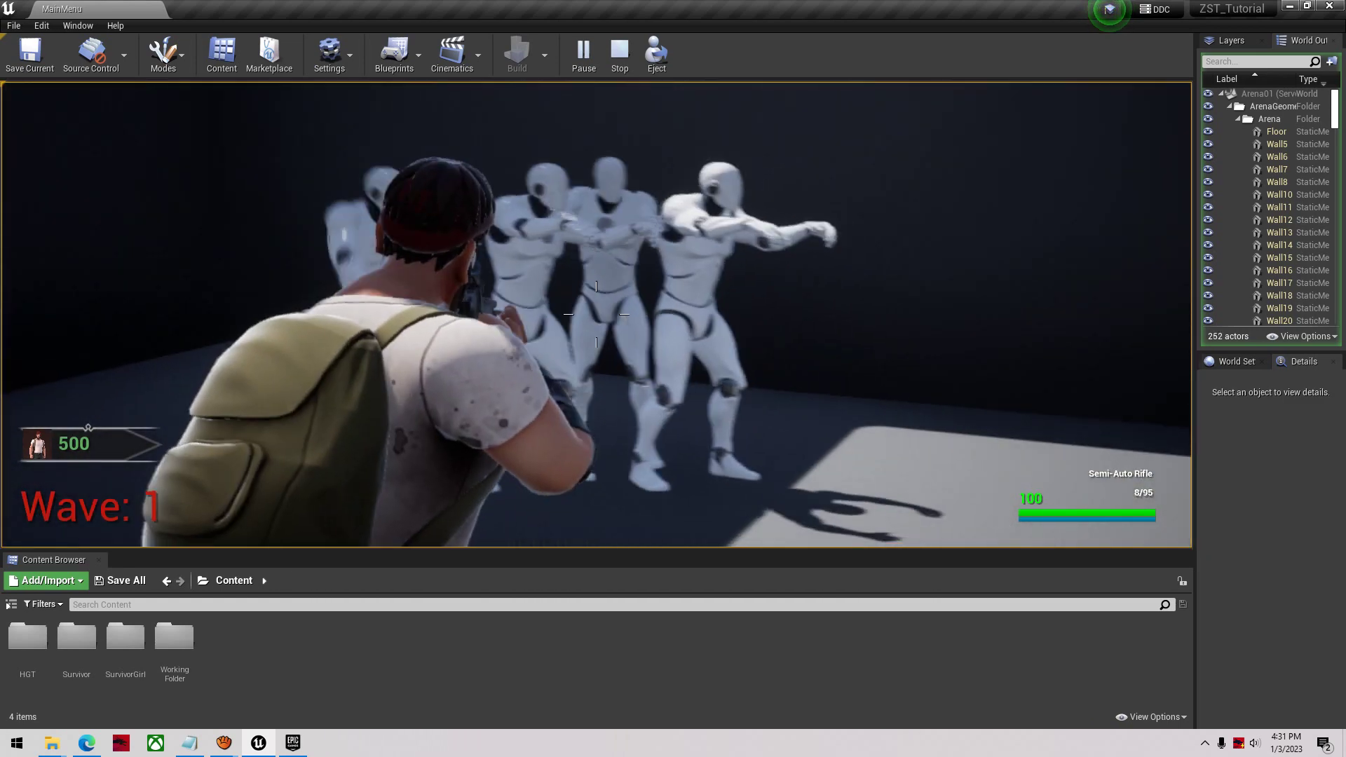
{"action": "key", "text": "s"}
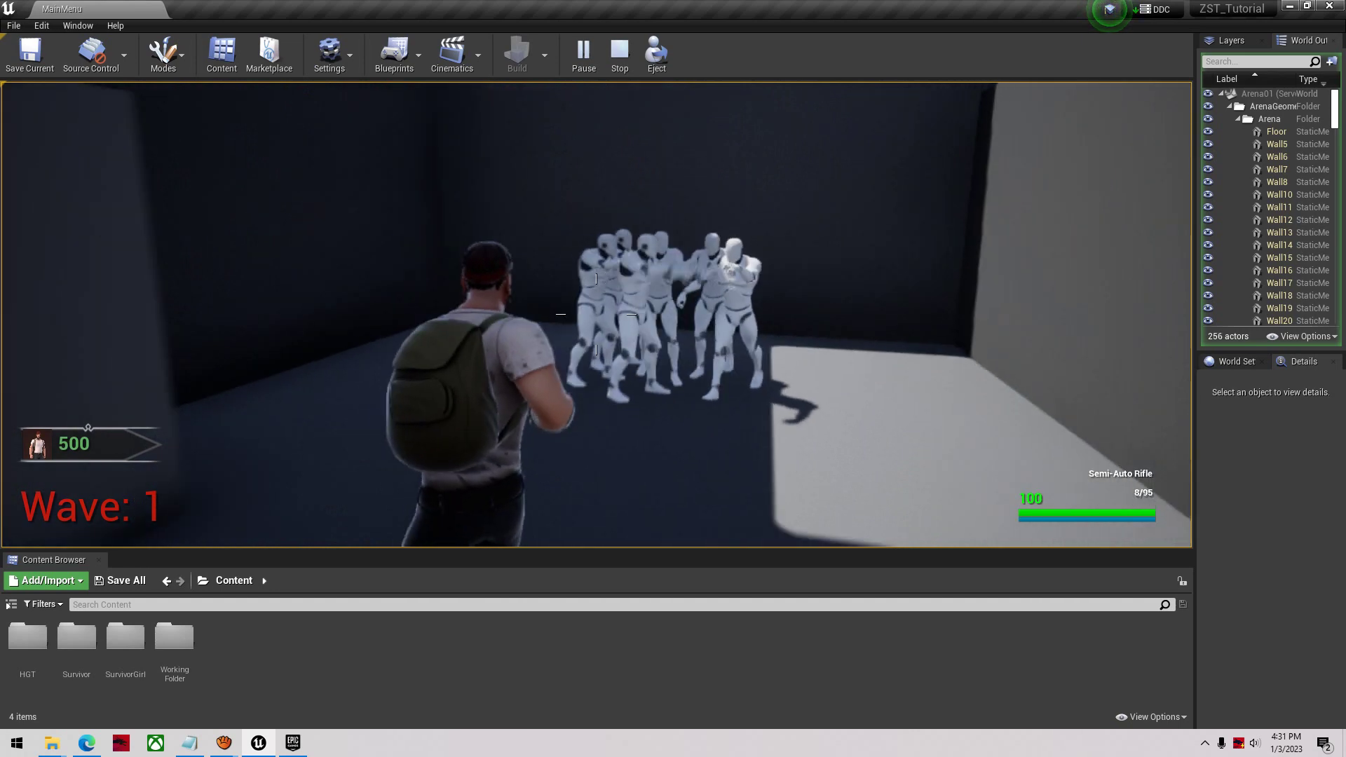
{"action": "right_click", "coordinate": [596, 314]}
{"action": "key", "text": "s"}
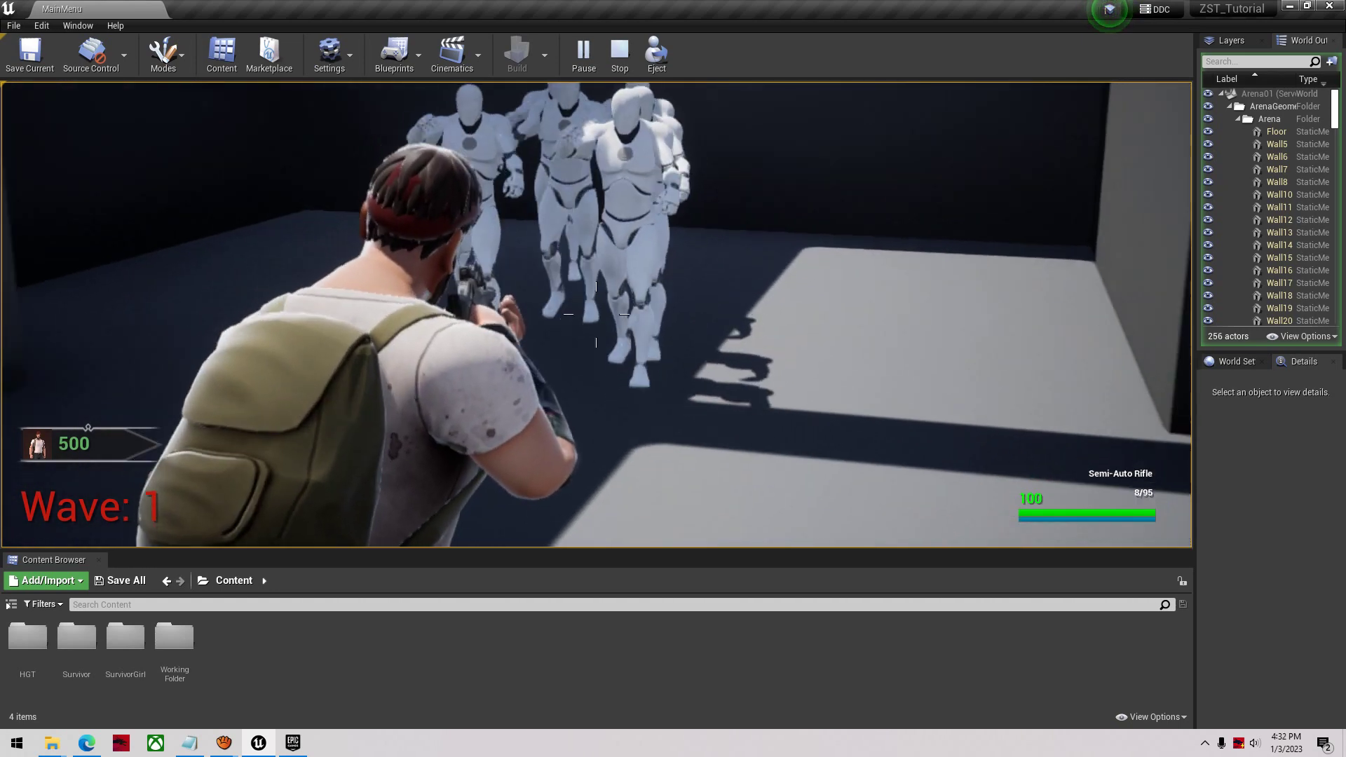
{"action": "key", "text": "s"}
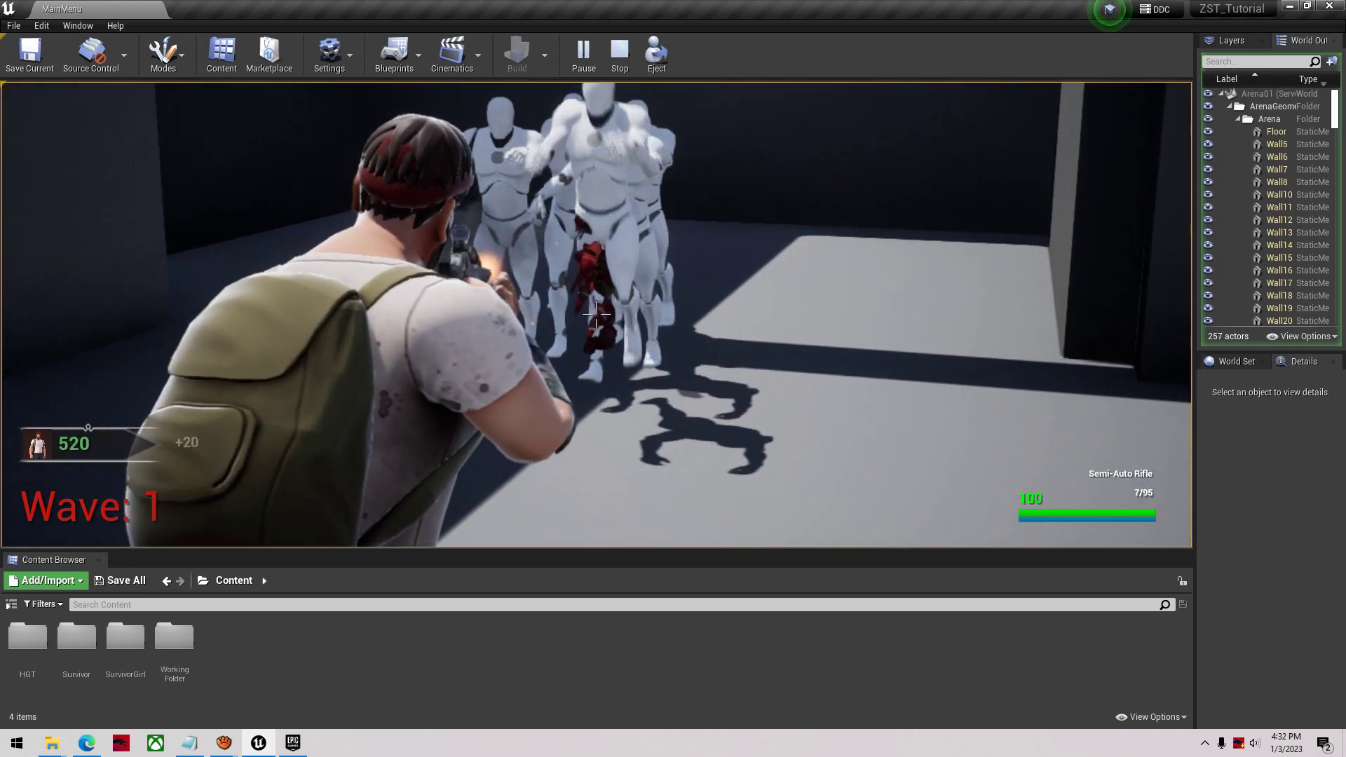
{"action": "key", "text": "s"}
{"action": "left_click", "coordinate": [595, 314]}
{"action": "left_click", "coordinate": [595, 314]}
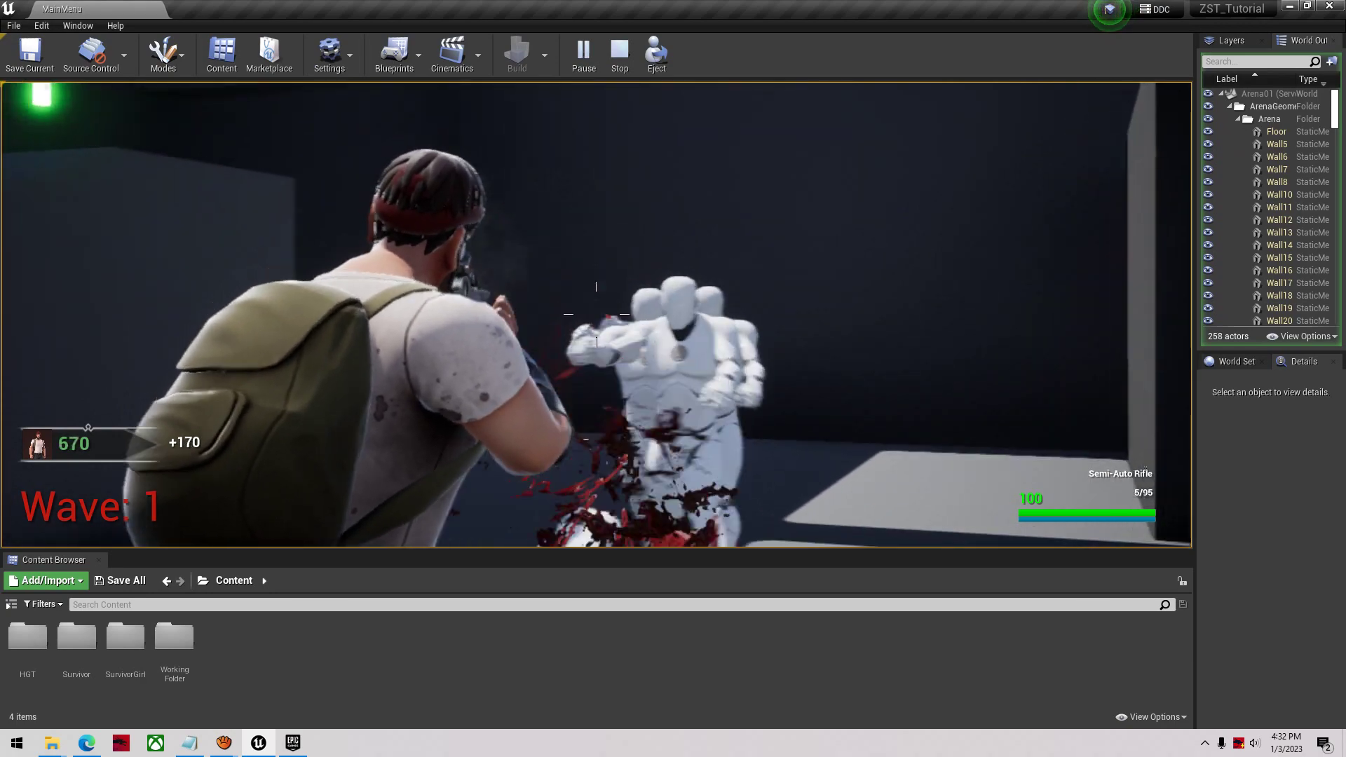
{"action": "left_click", "coordinate": [596, 314]}
{"action": "left_click", "coordinate": [596, 314]}
{"action": "left_click", "coordinate": [596, 314]}
{"action": "left_click", "coordinate": [595, 314]}
{"action": "left_click", "coordinate": [596, 314]}
{"action": "key", "text": "r"}
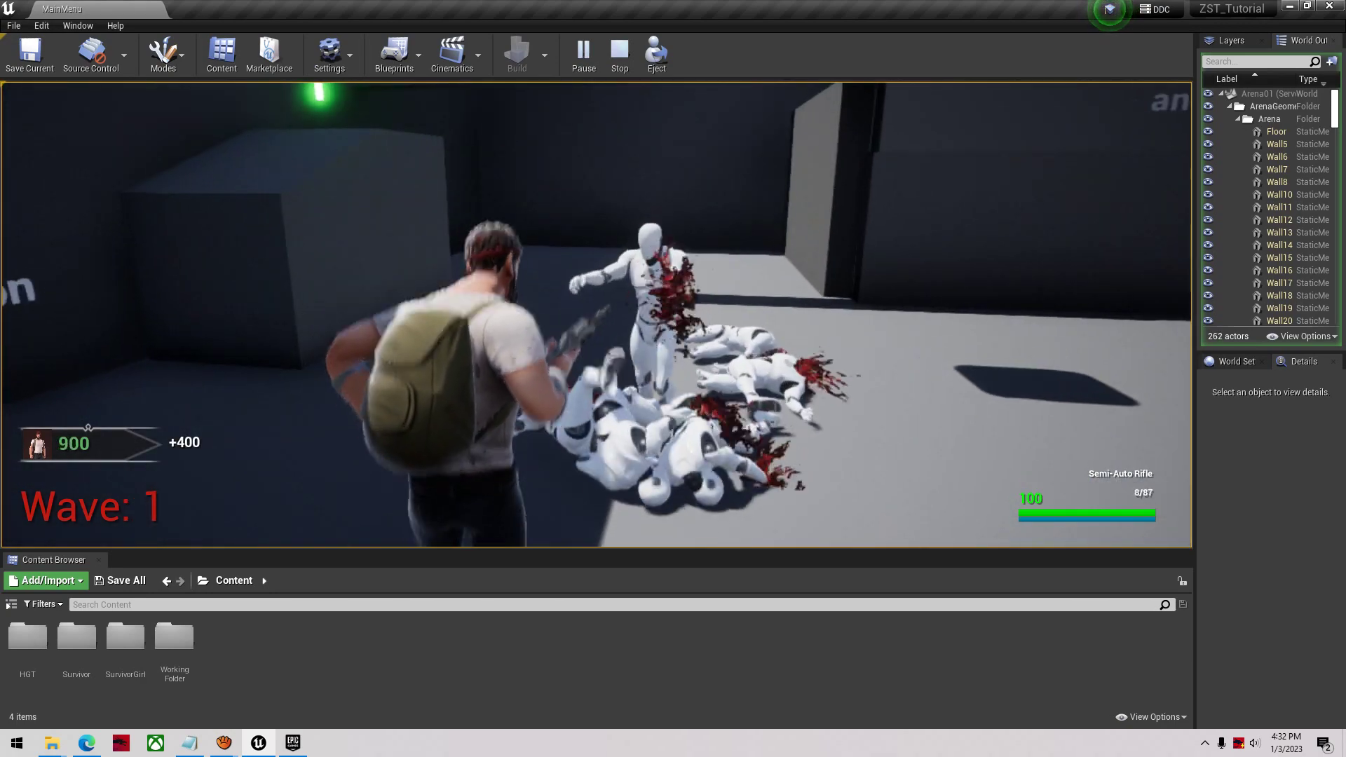
{"action": "key", "text": "s"}
{"action": "right_click", "coordinate": [596, 314]}
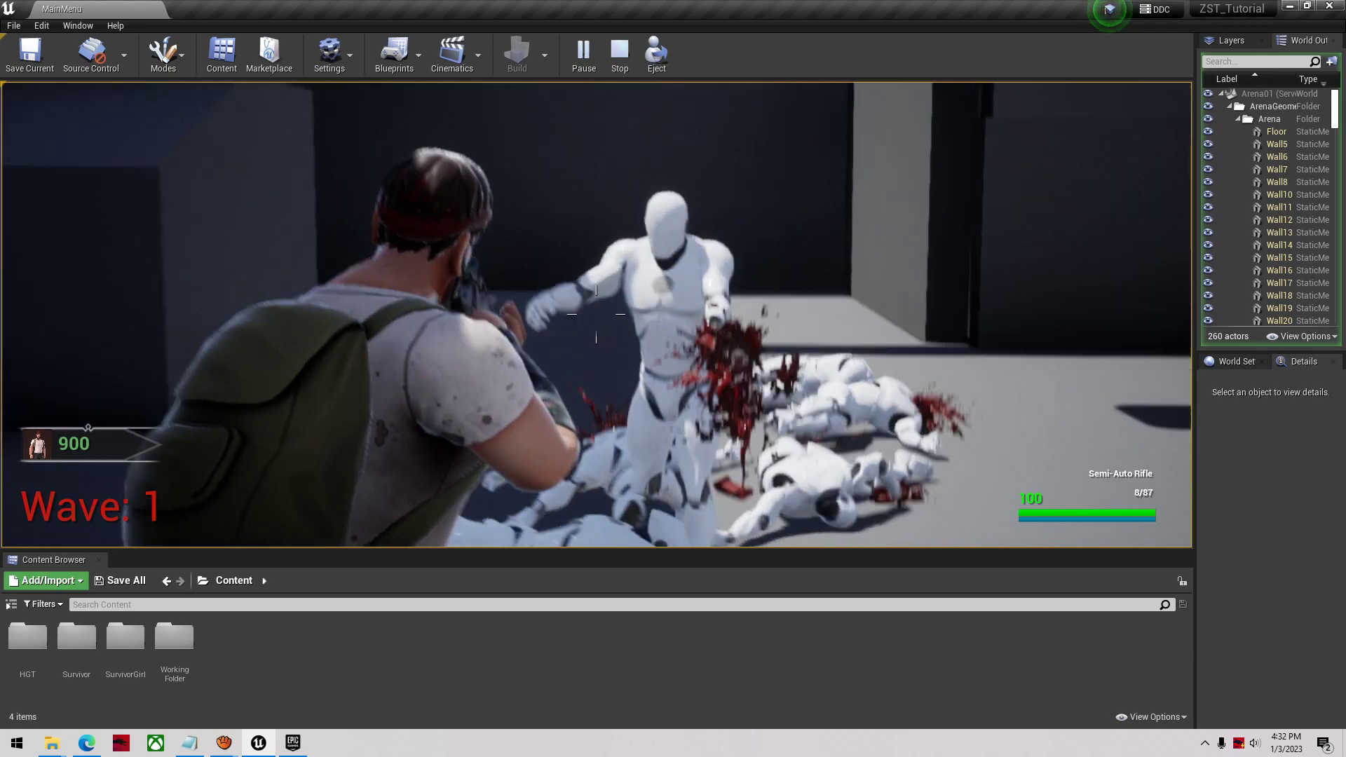
{"action": "left_click", "coordinate": [596, 313]}
{"action": "key", "text": "r"}
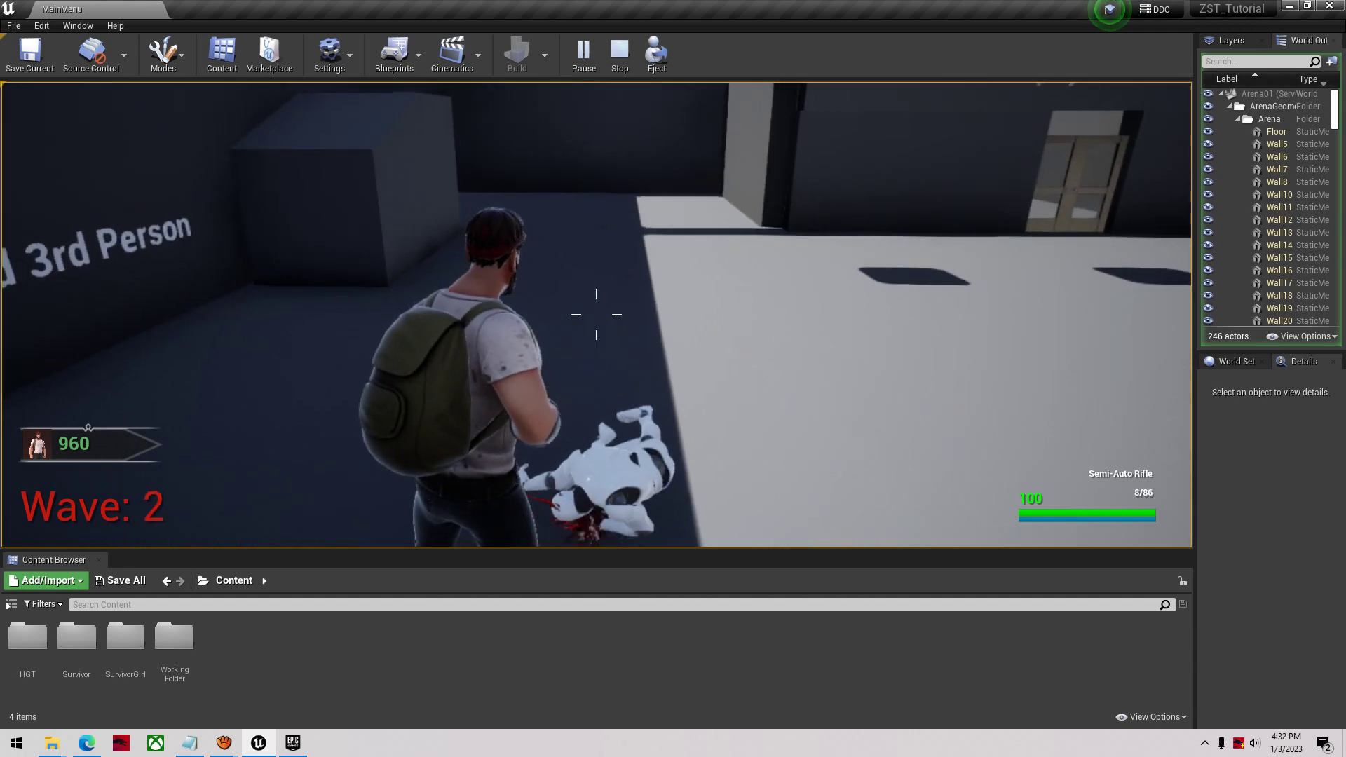
{"action": "key", "text": "Escape"}
Switch to the Epic Games Launcher and search the library's vault for "zombie"
{"action": "left_click", "coordinate": [293, 742]}
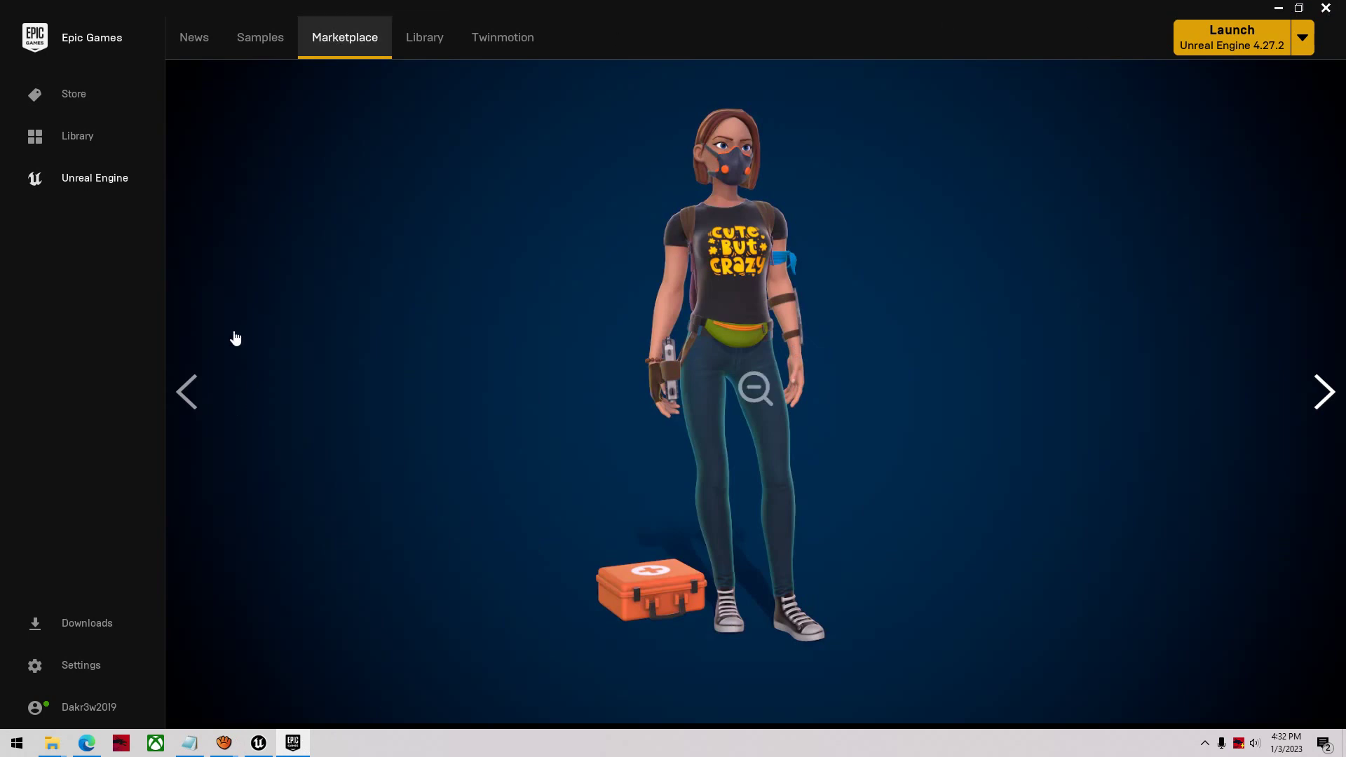
{"action": "left_click", "coordinate": [426, 39]}
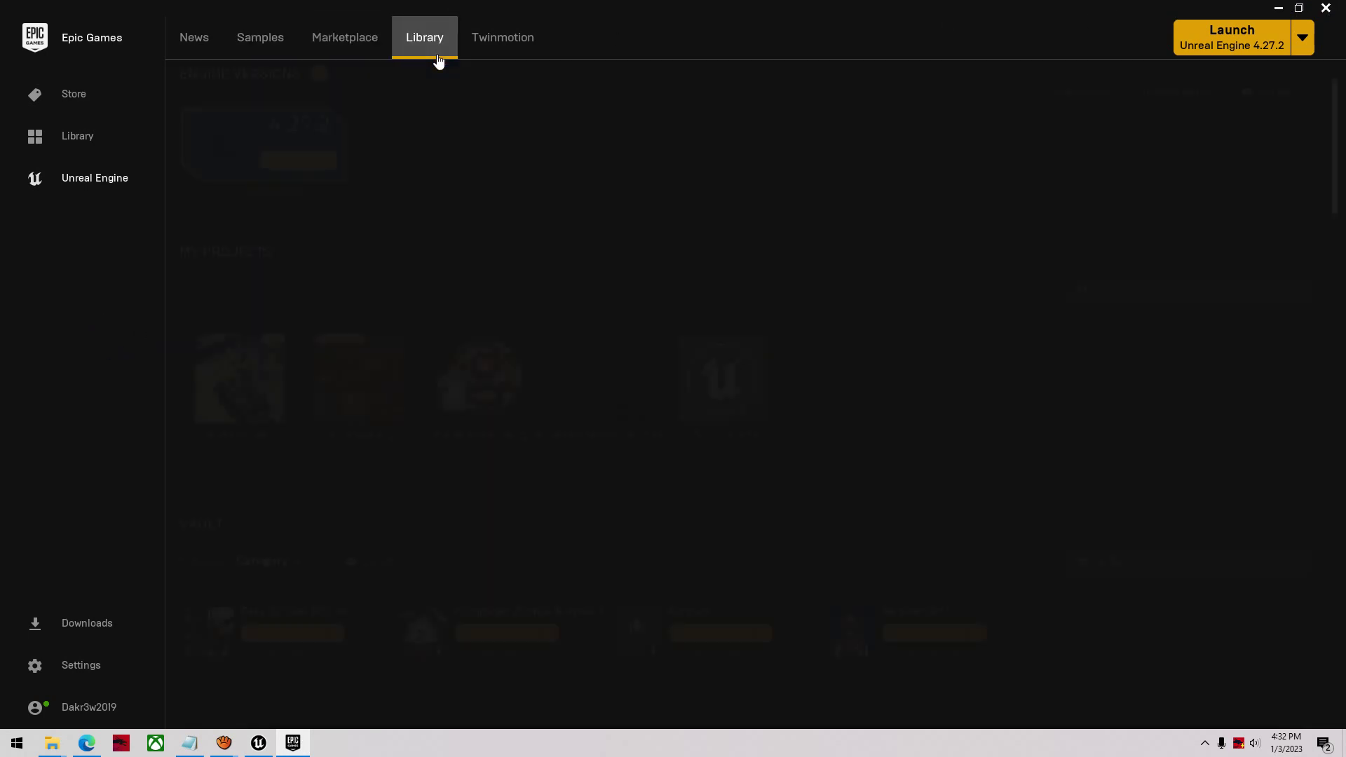
{"action": "scroll", "coordinate": [1090, 656], "scroll_direction": "down", "scroll_amount": 1}
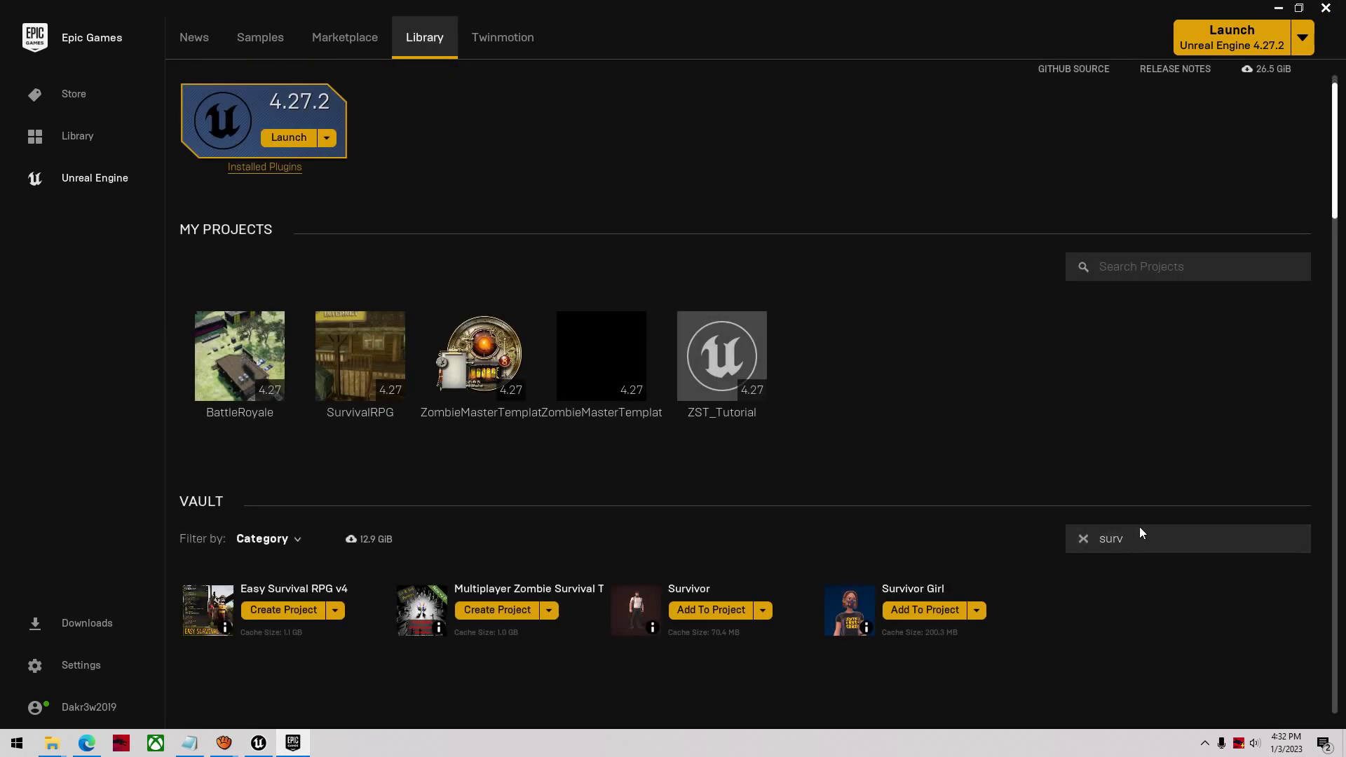
{"action": "left_click", "coordinate": [1148, 544]}
{"action": "key", "text": "BackSpace"}
{"action": "type", "text": "zombie"}
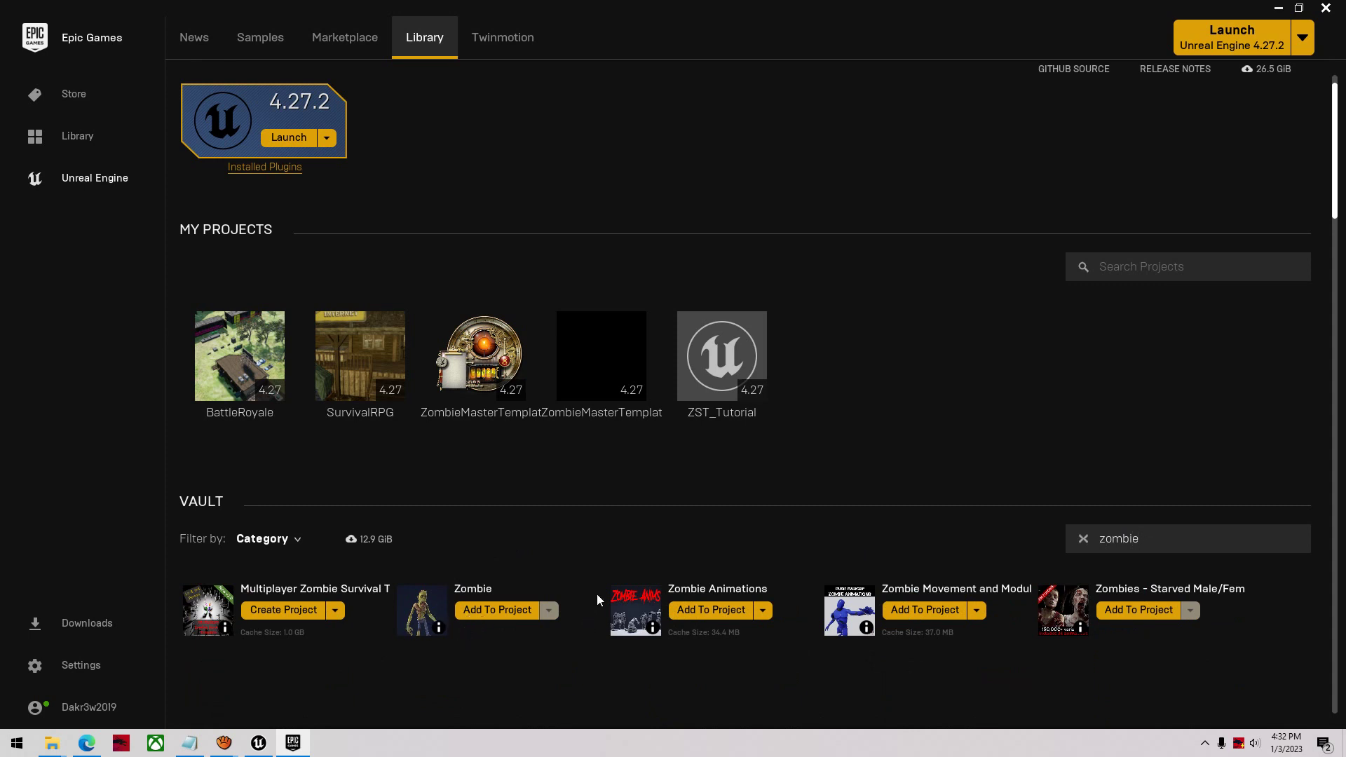
Add the Zombie asset to the ZST_Tutorial project and return to the Unreal editor
{"action": "left_click", "coordinate": [482, 593]}
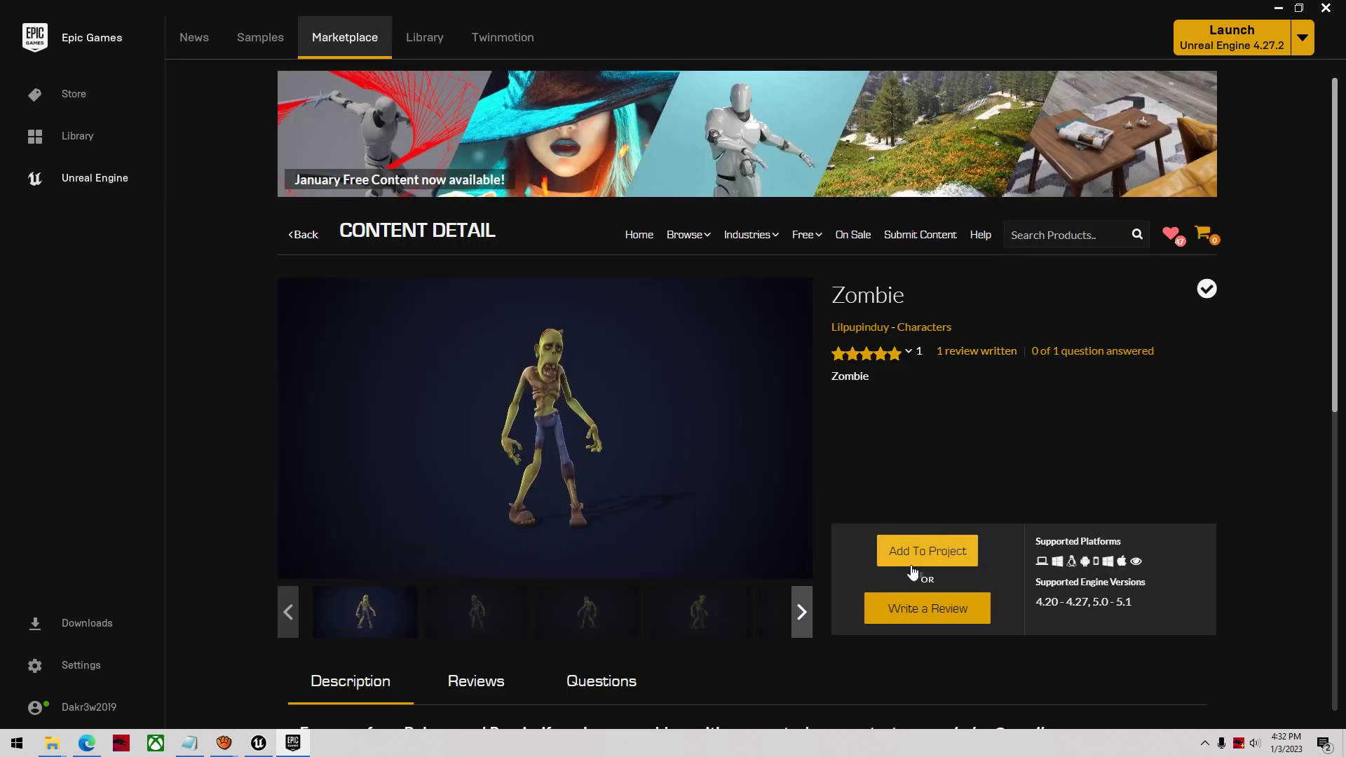
{"action": "left_click", "coordinate": [908, 557]}
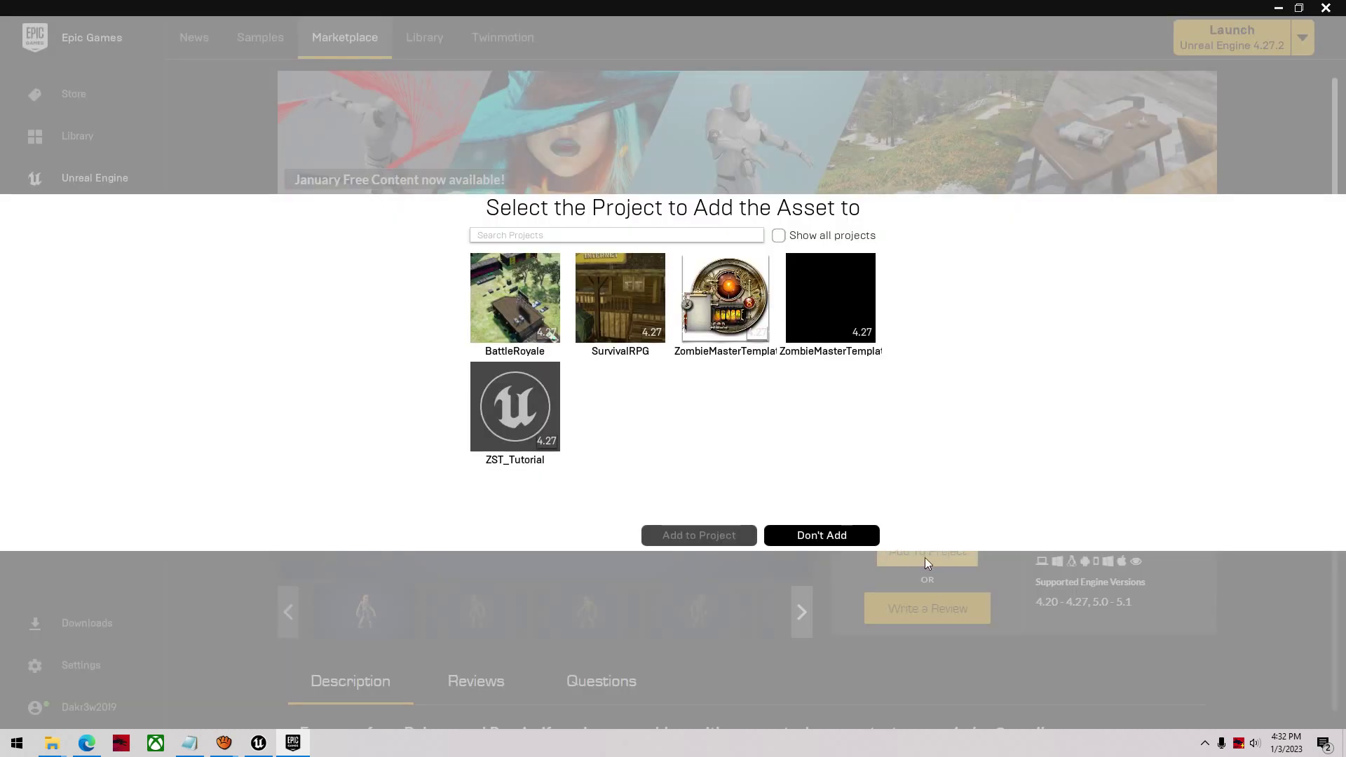
{"action": "left_click", "coordinate": [519, 448]}
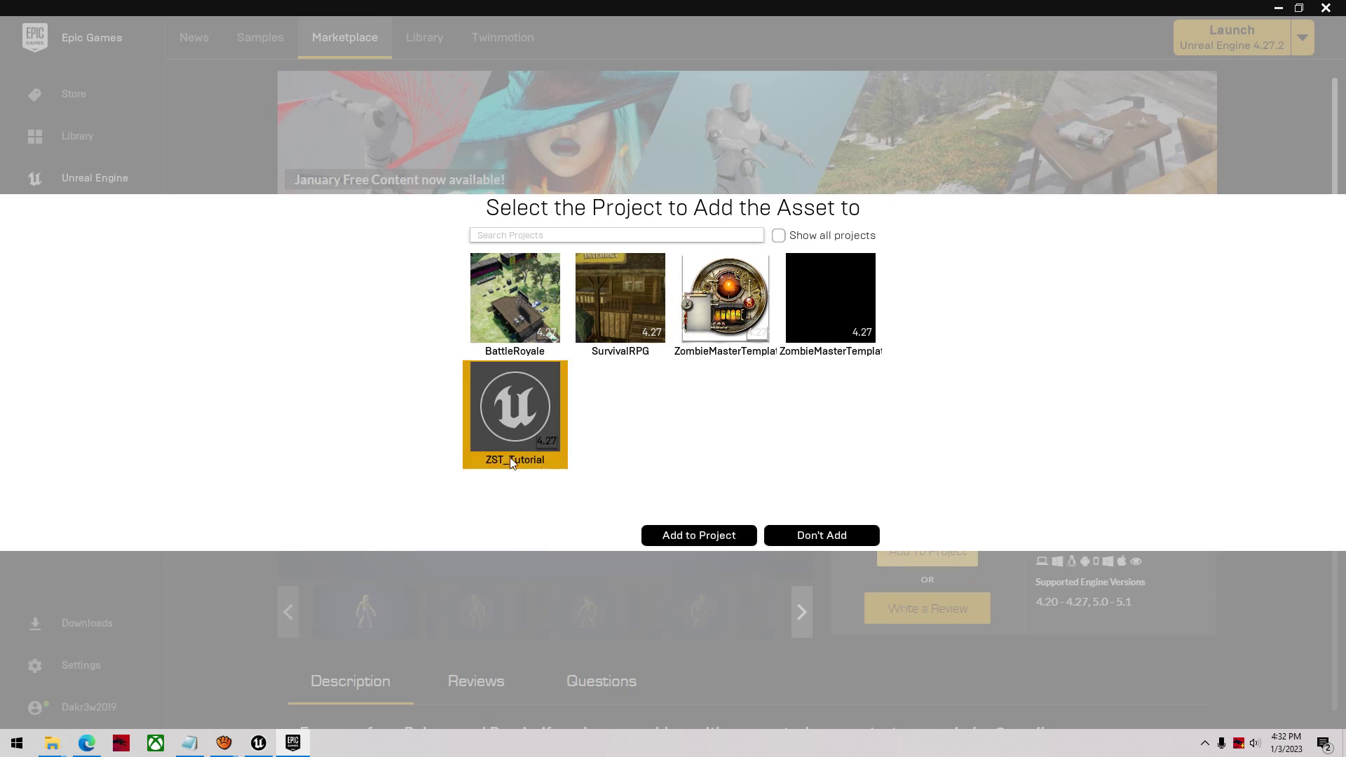
{"action": "left_click", "coordinate": [686, 536]}
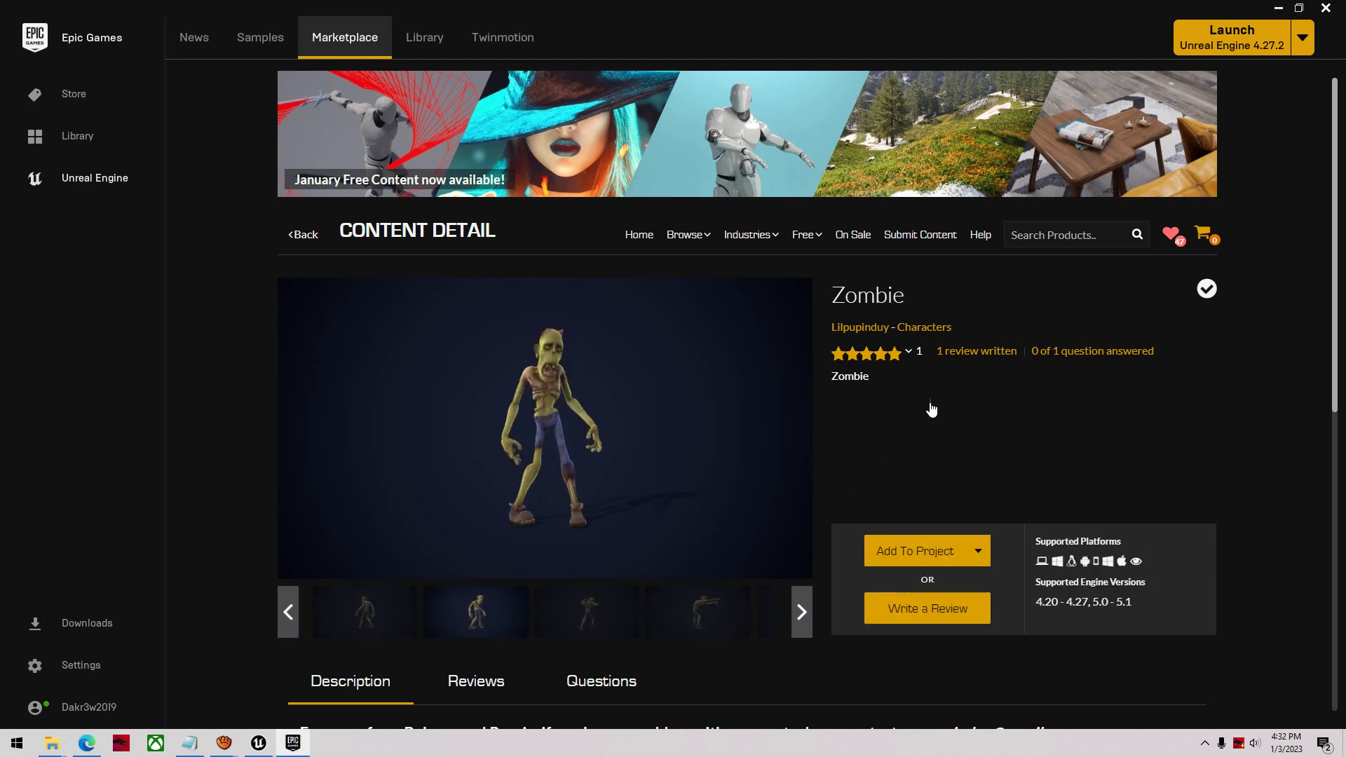
{"action": "left_click", "coordinate": [1277, 9]}
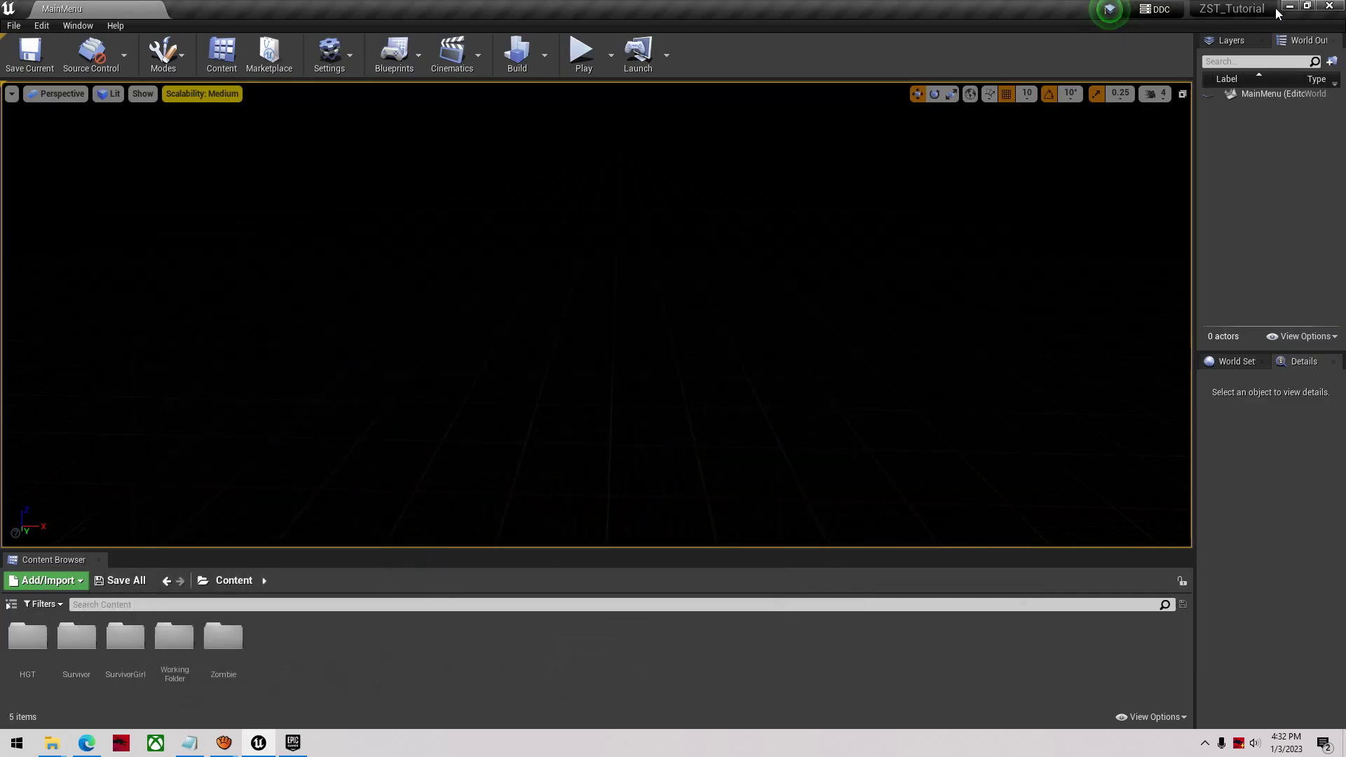
{"action": "left_click", "coordinate": [257, 741]}
Switch back to the Epic Games Launcher and open the Zombies - Starved Male/Female Twin-Pack page from the library's vault
{"action": "left_click", "coordinate": [293, 742]}
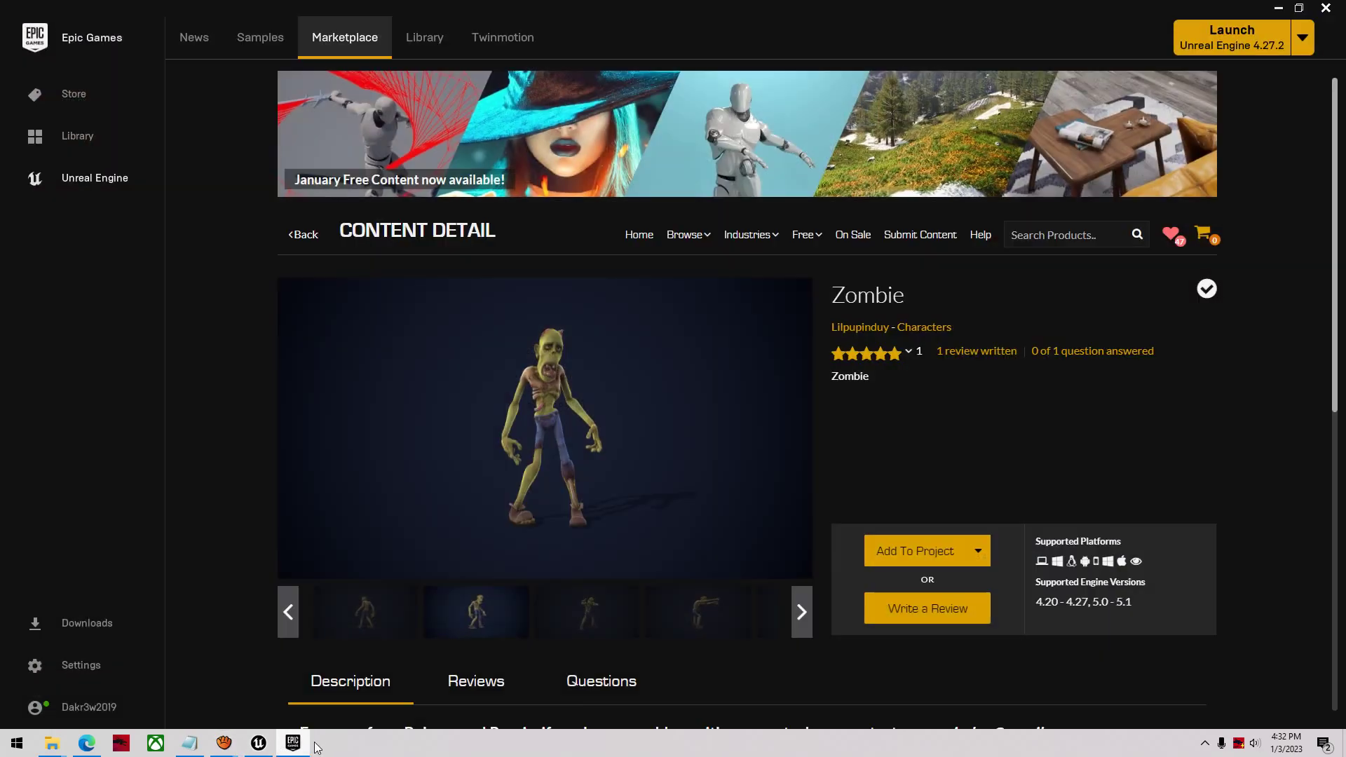
{"action": "left_click", "coordinate": [306, 234]}
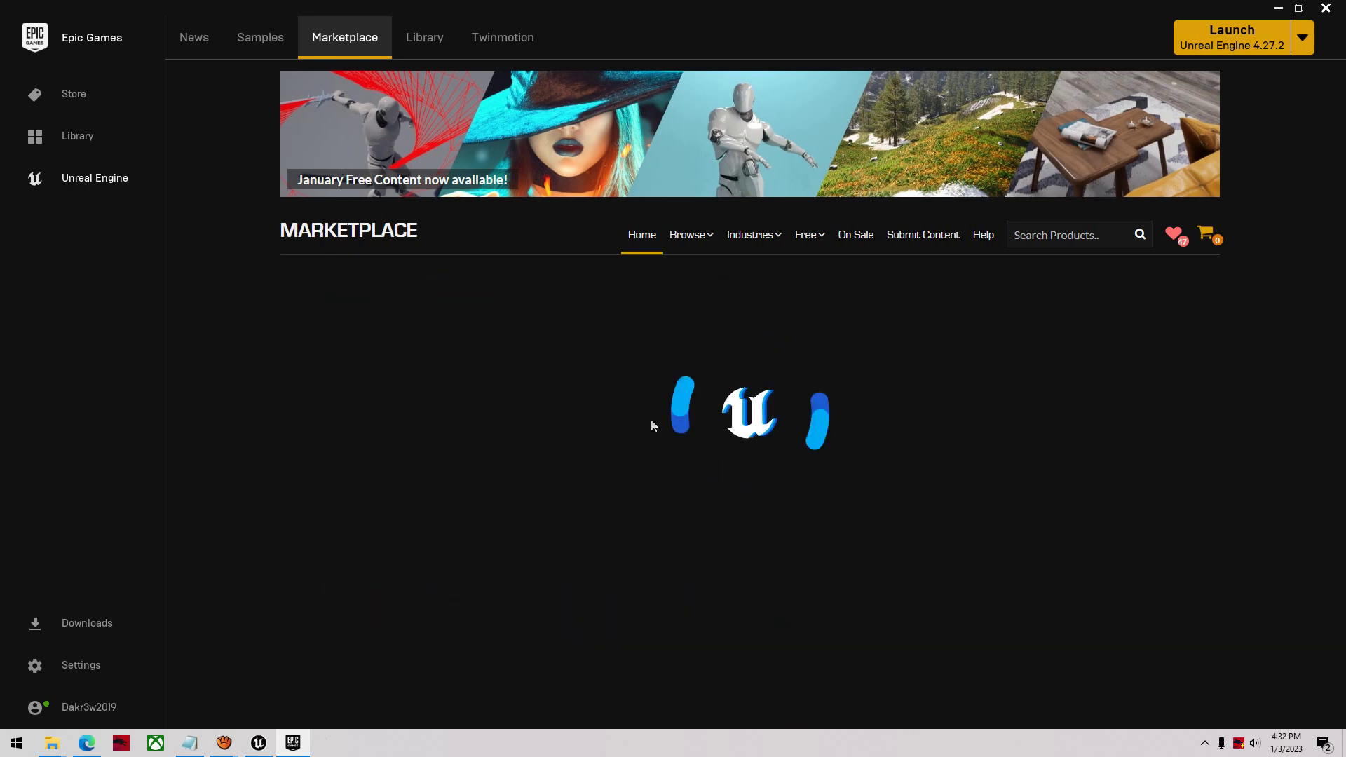
{"action": "mouse_move", "coordinate": [699, 242]}
{"action": "mouse_move", "coordinate": [743, 248]}
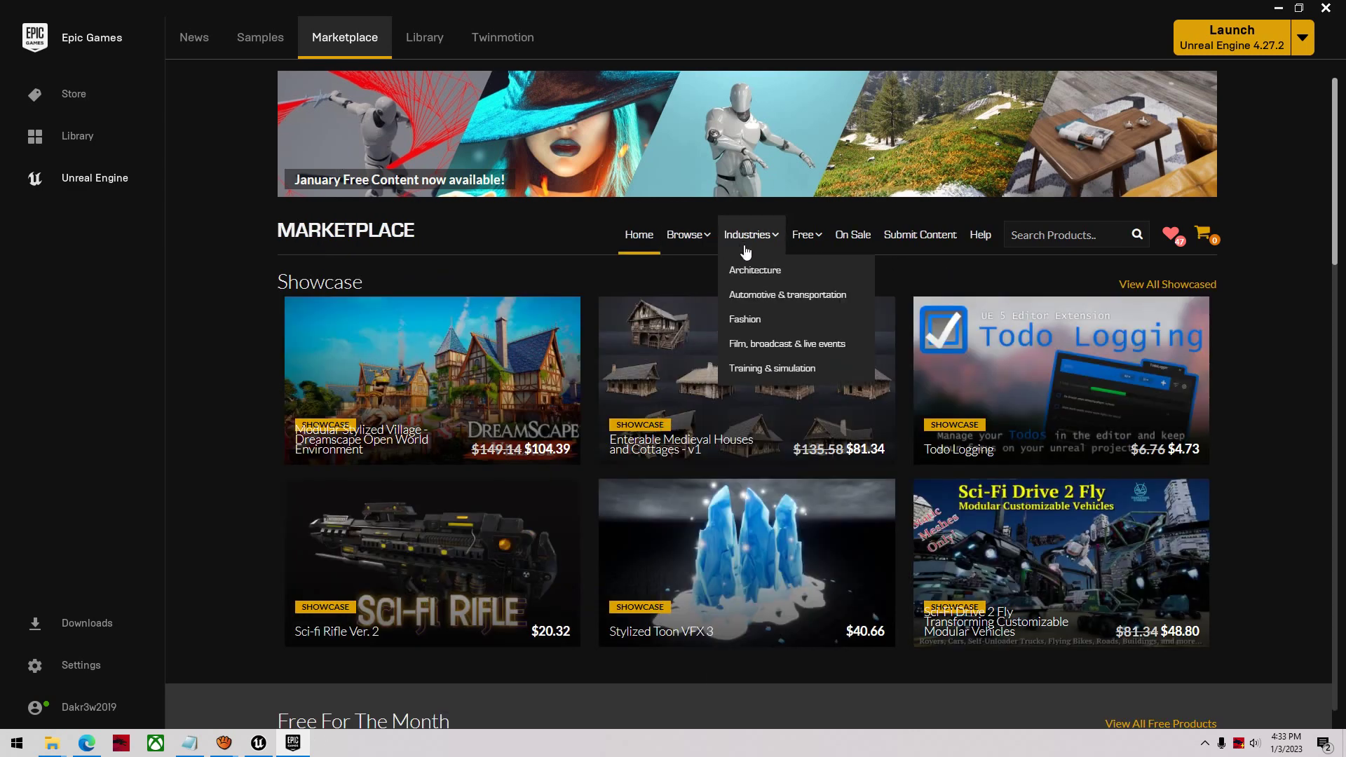
{"action": "left_click", "coordinate": [424, 37]}
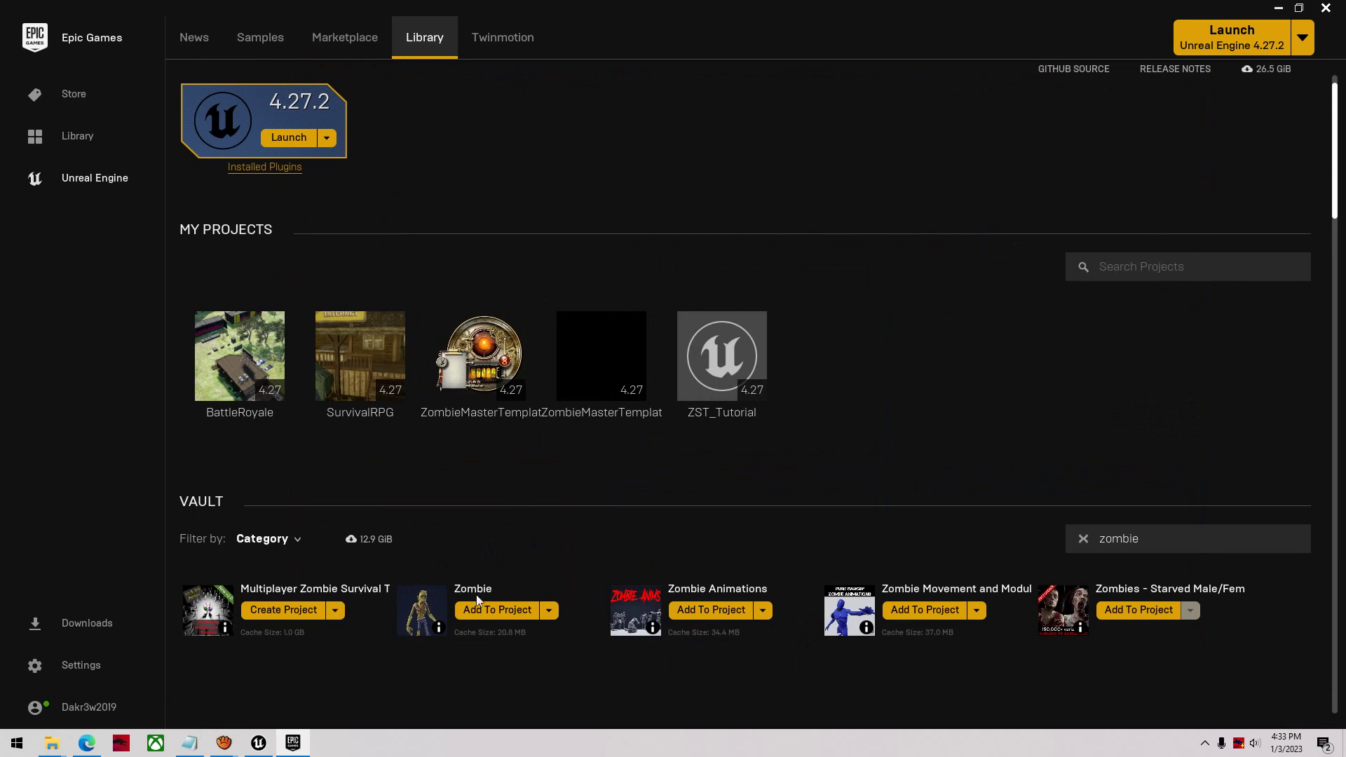
{"action": "left_click", "coordinate": [1127, 589]}
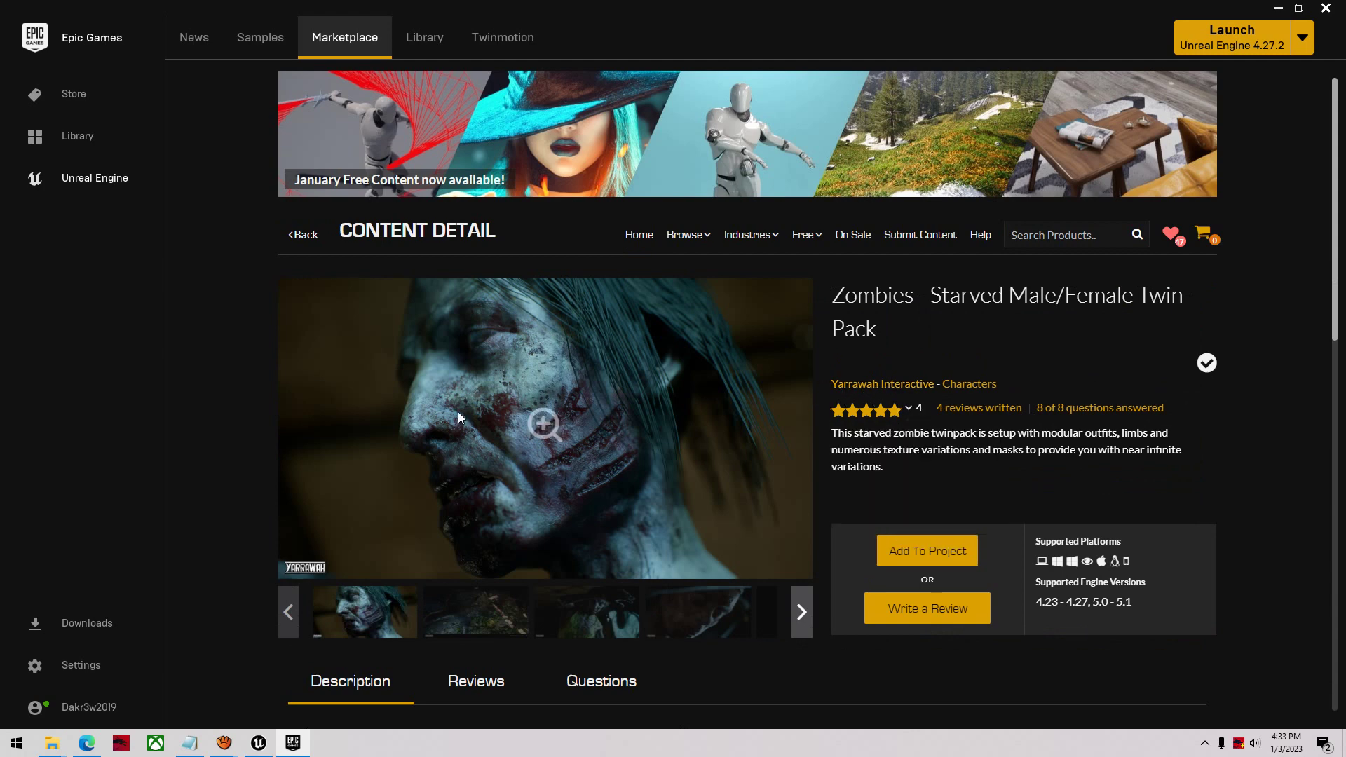
Examine the preview images, description and technical details of the Zombies - Starved Male/Female Twin-Pack
{"action": "left_click", "coordinate": [512, 631]}
{"action": "left_click", "coordinate": [609, 629]}
{"action": "left_click", "coordinate": [703, 615]}
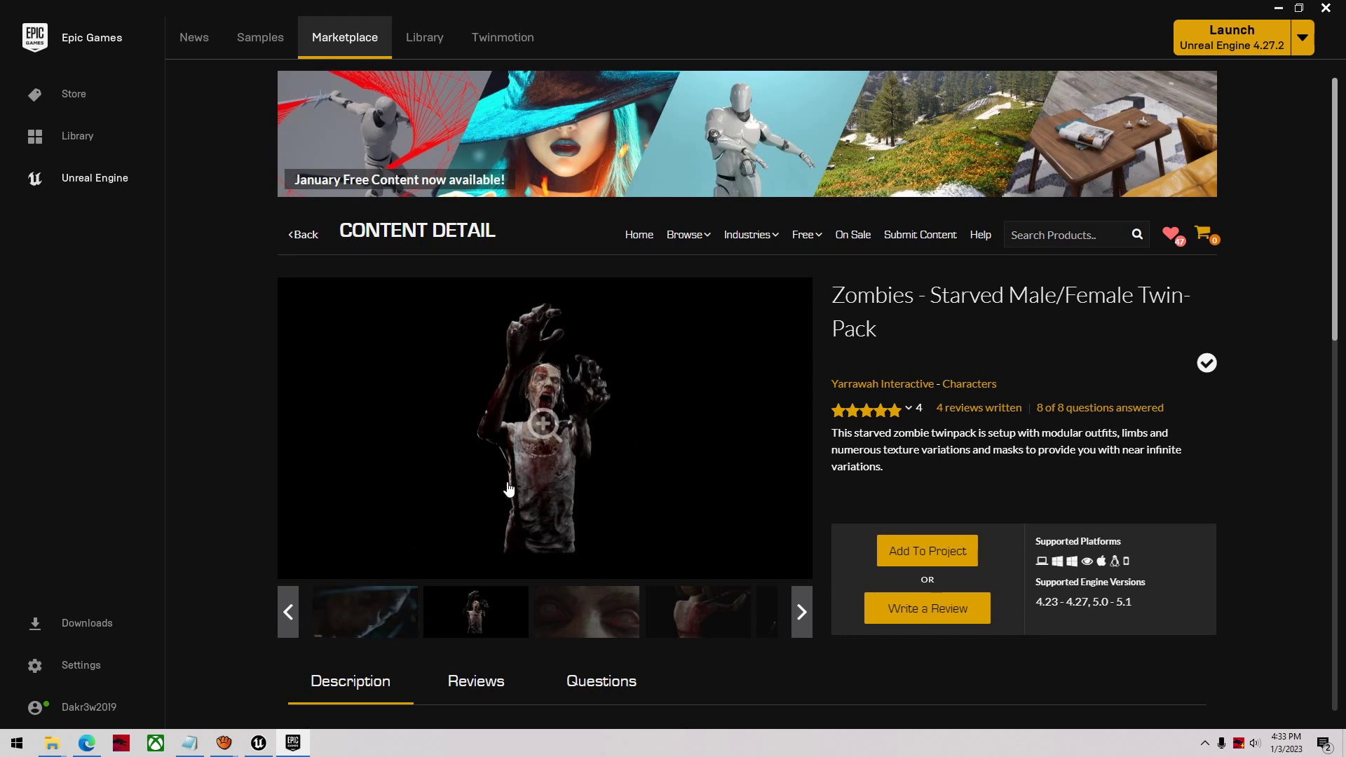
{"action": "scroll", "coordinate": [601, 561], "scroll_direction": "down", "scroll_amount": 3}
{"action": "scroll", "coordinate": [600, 548], "scroll_direction": "up", "scroll_amount": 3}
{"action": "scroll", "coordinate": [701, 574], "scroll_direction": "down", "scroll_amount": 3}
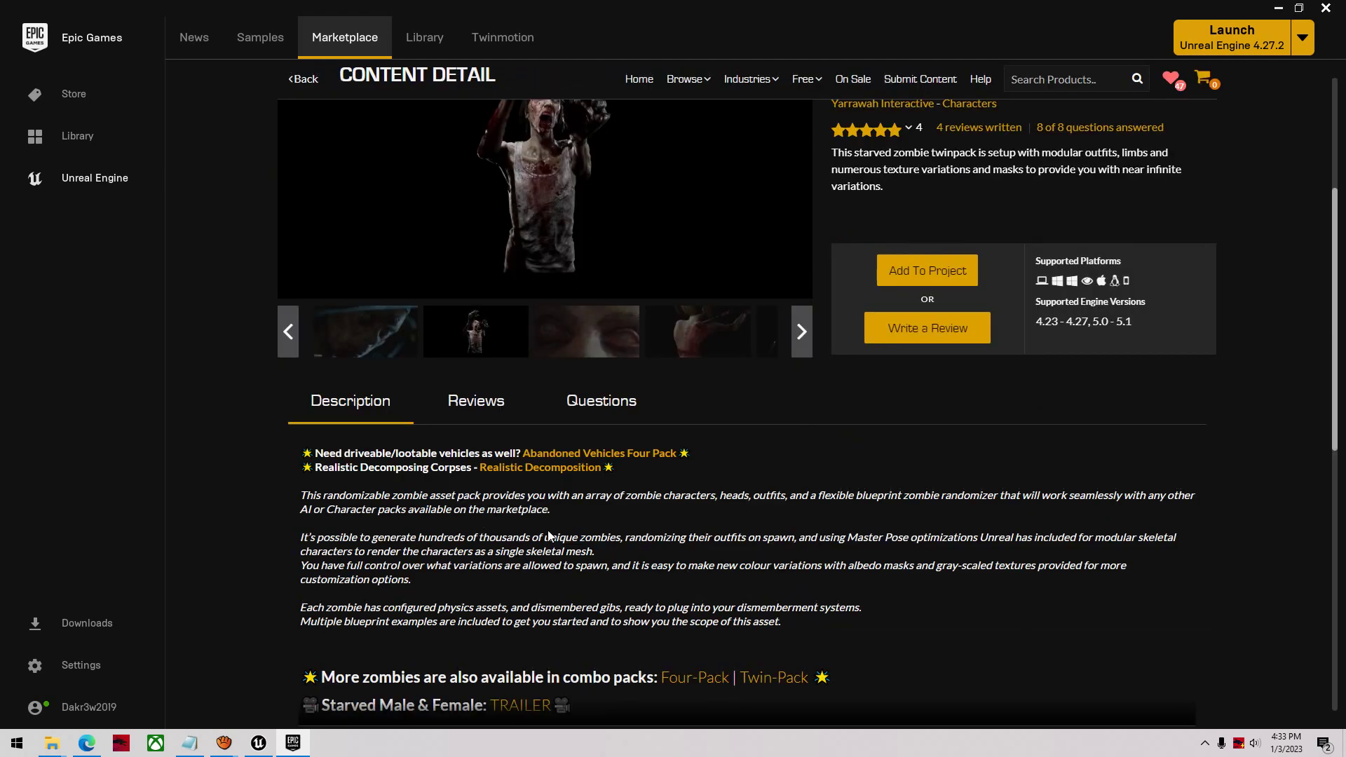
{"action": "scroll", "coordinate": [613, 533], "scroll_direction": "down", "scroll_amount": 3}
{"action": "scroll", "coordinate": [614, 525], "scroll_direction": "down", "scroll_amount": 5}
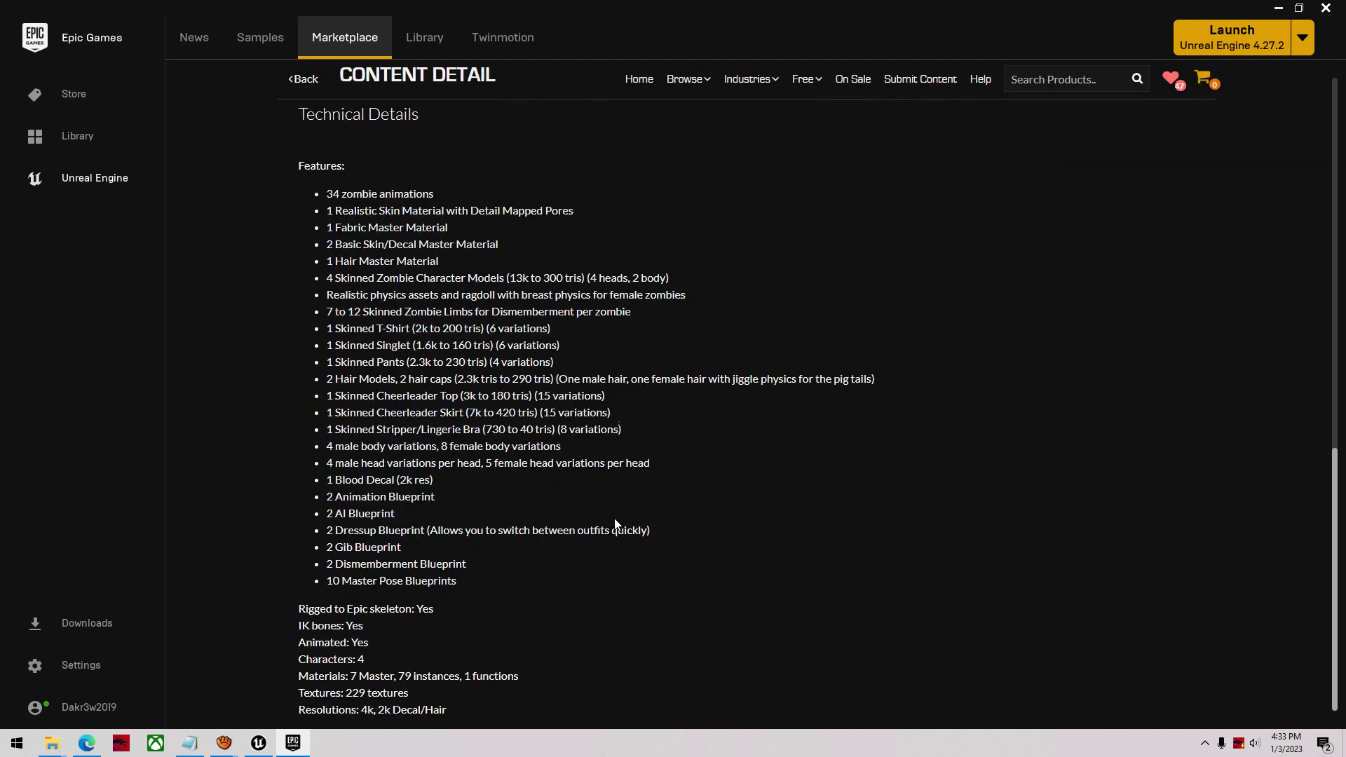
{"action": "scroll", "coordinate": [739, 507], "scroll_direction": "up", "scroll_amount": 10}
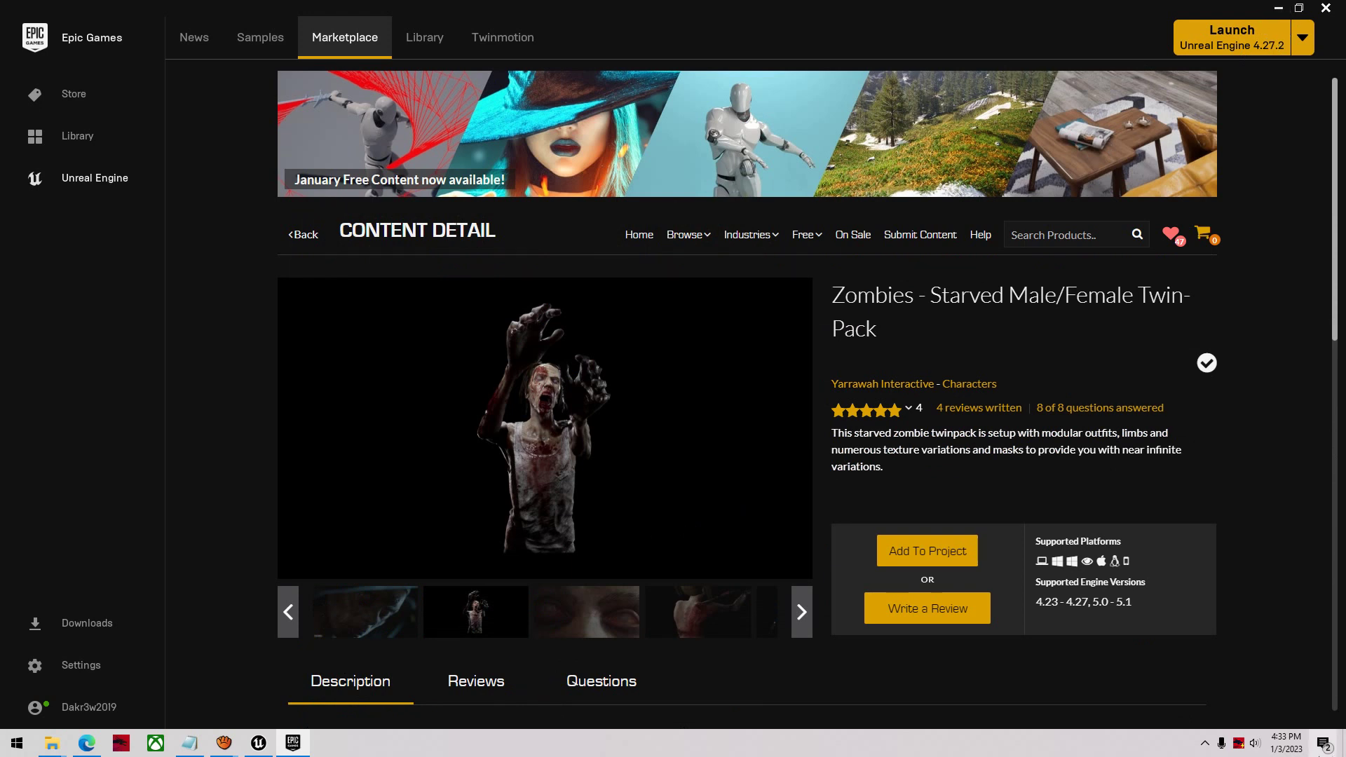
{"action": "left_click", "coordinate": [1280, 8]}
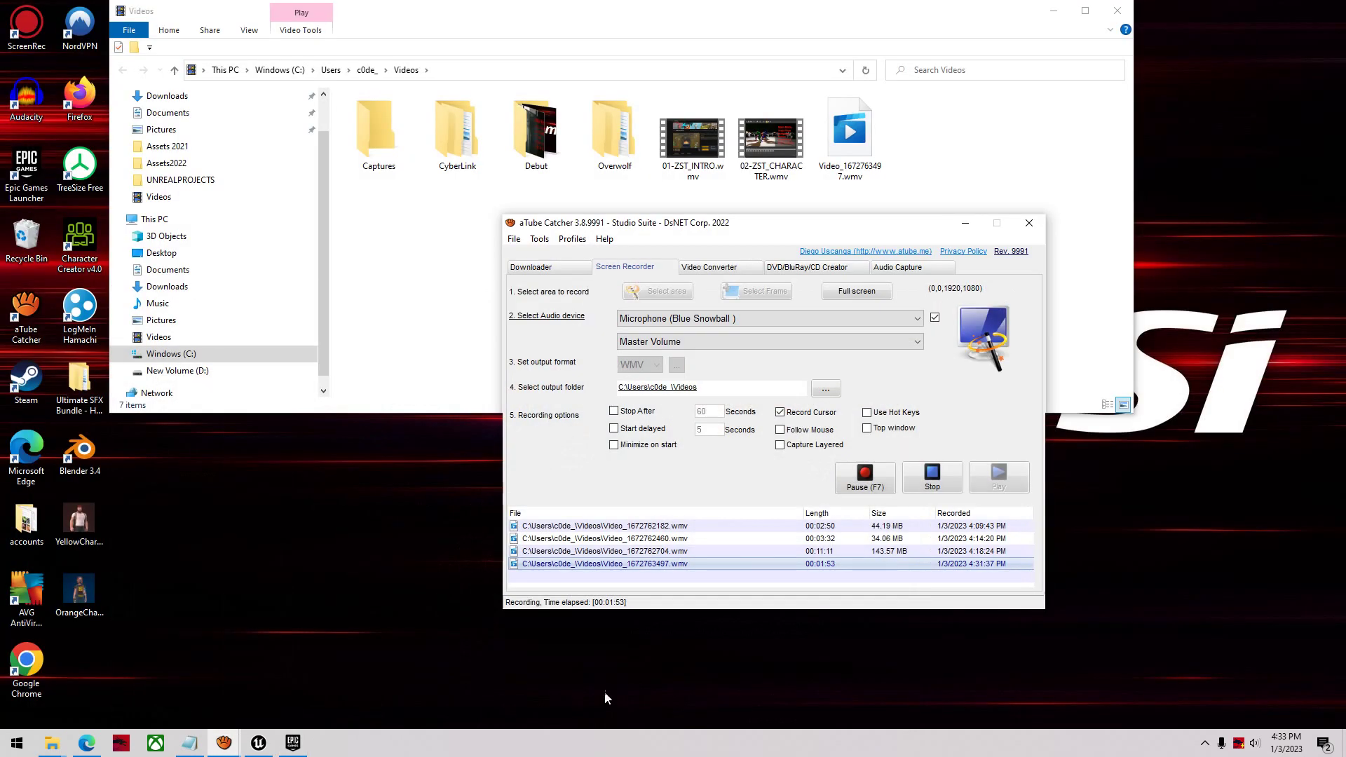
{"action": "key", "text": "alt+Tab"}
Switch back to the Unreal editor and open the Mesh folder inside the Zombie content folder
{"action": "key", "text": "alt+Tab"}
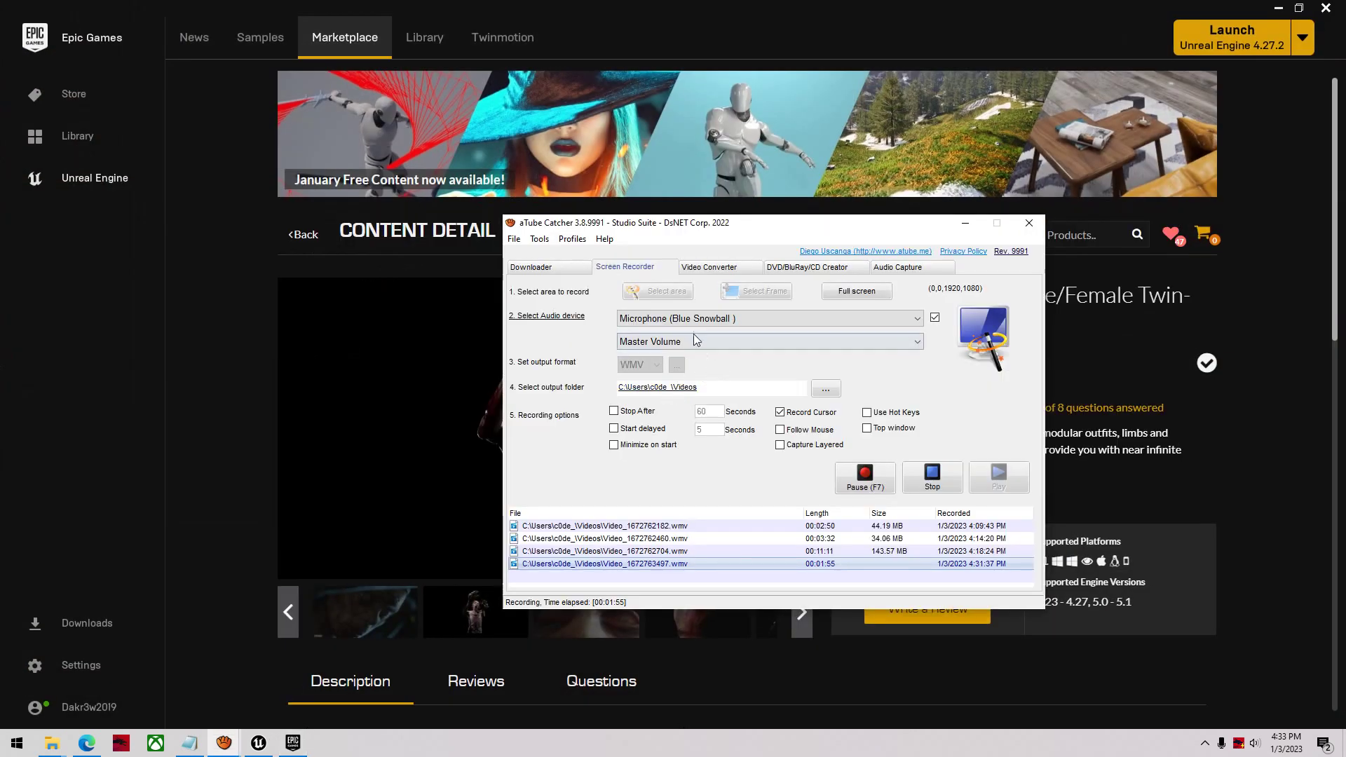
{"action": "key", "text": "alt+Tab"}
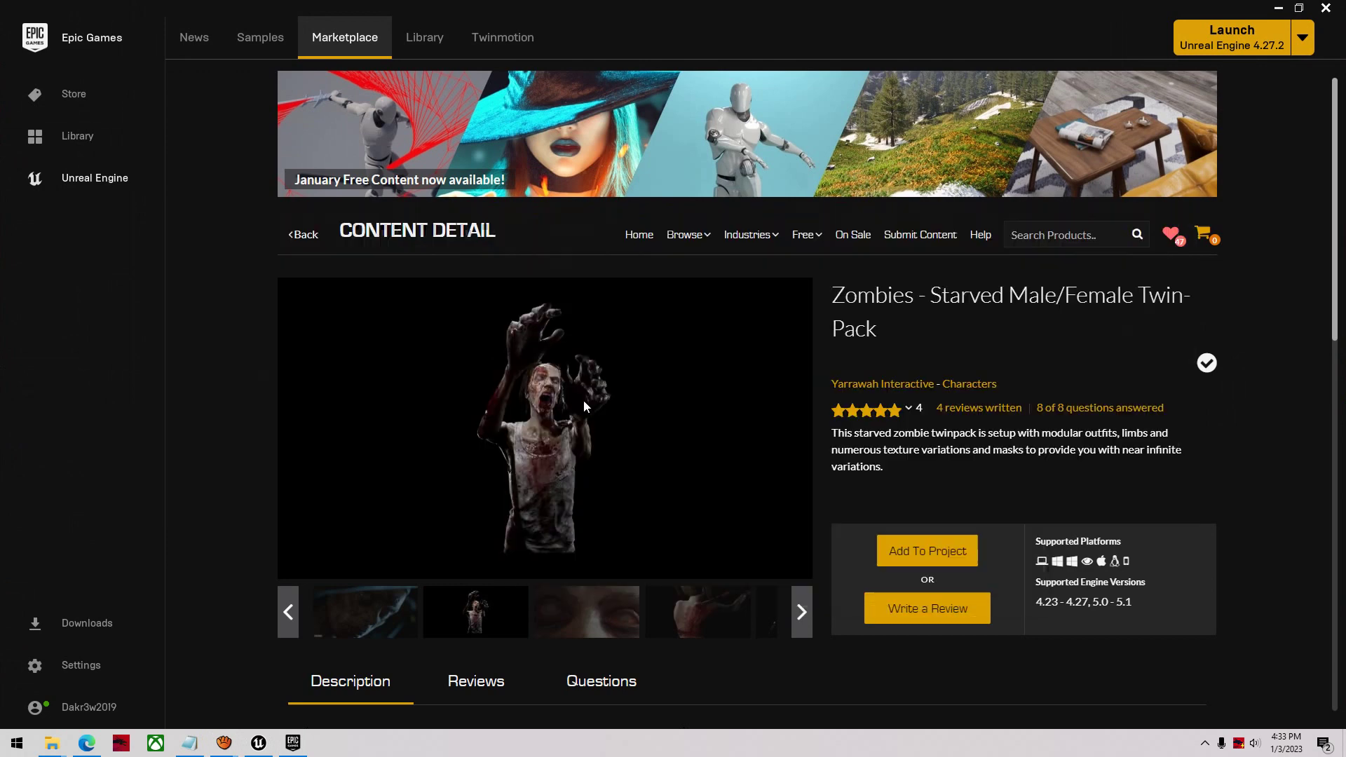
{"action": "left_click", "coordinate": [265, 747]}
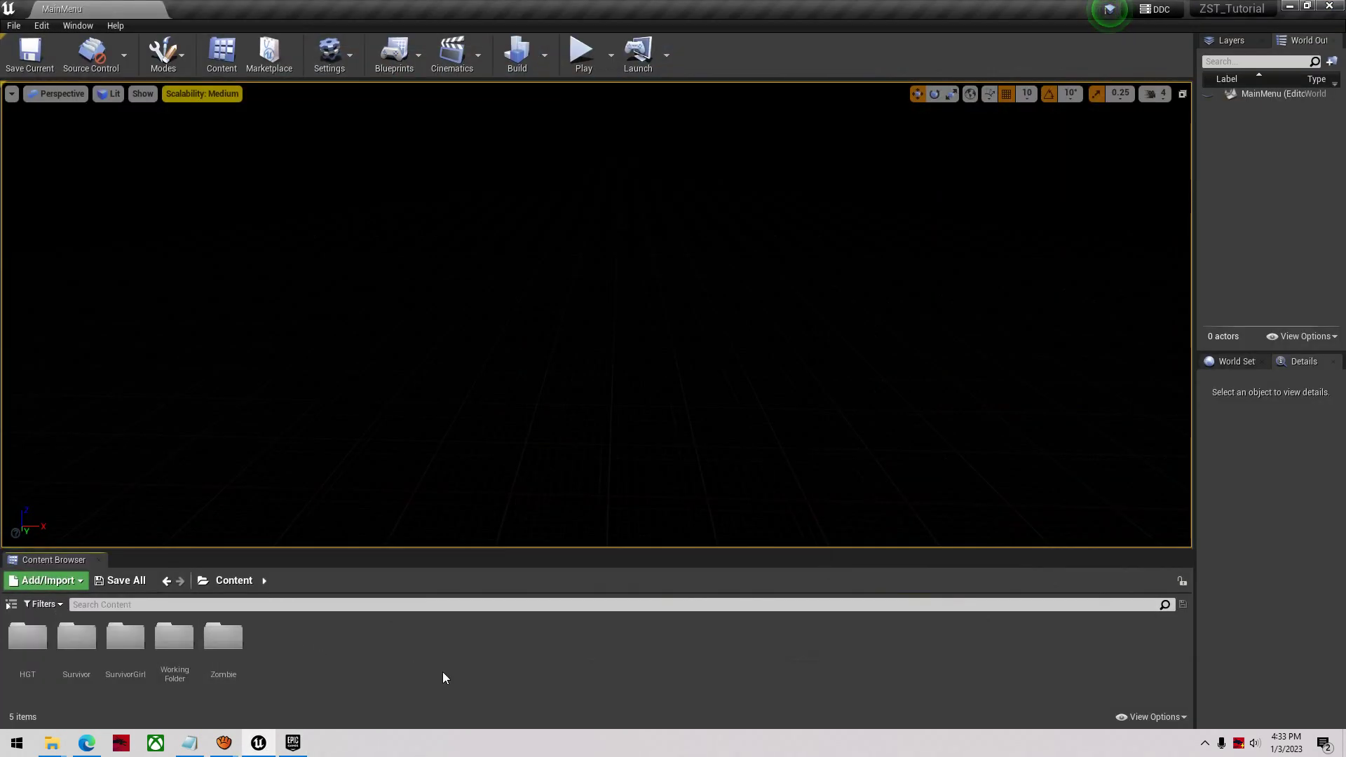
{"action": "double_click", "coordinate": [221, 653]}
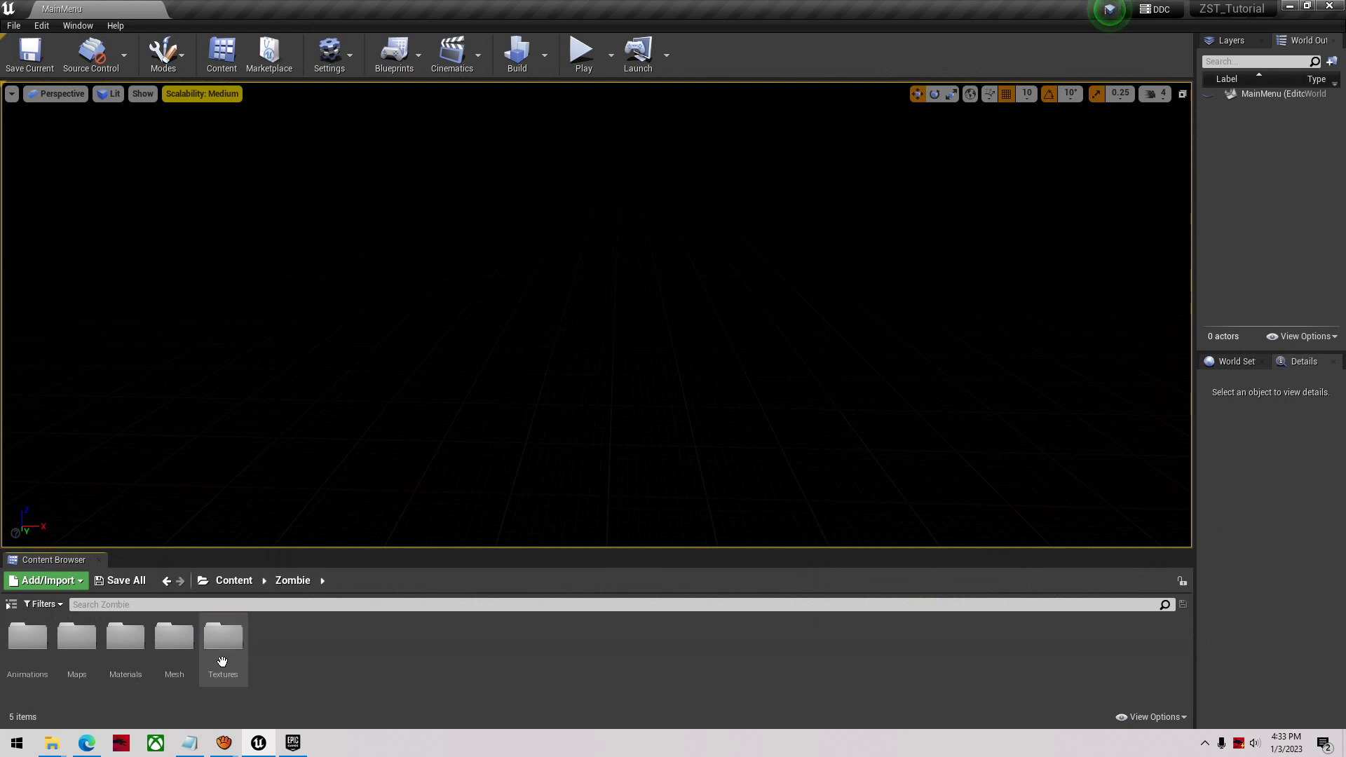
{"action": "double_click", "coordinate": [175, 641]}
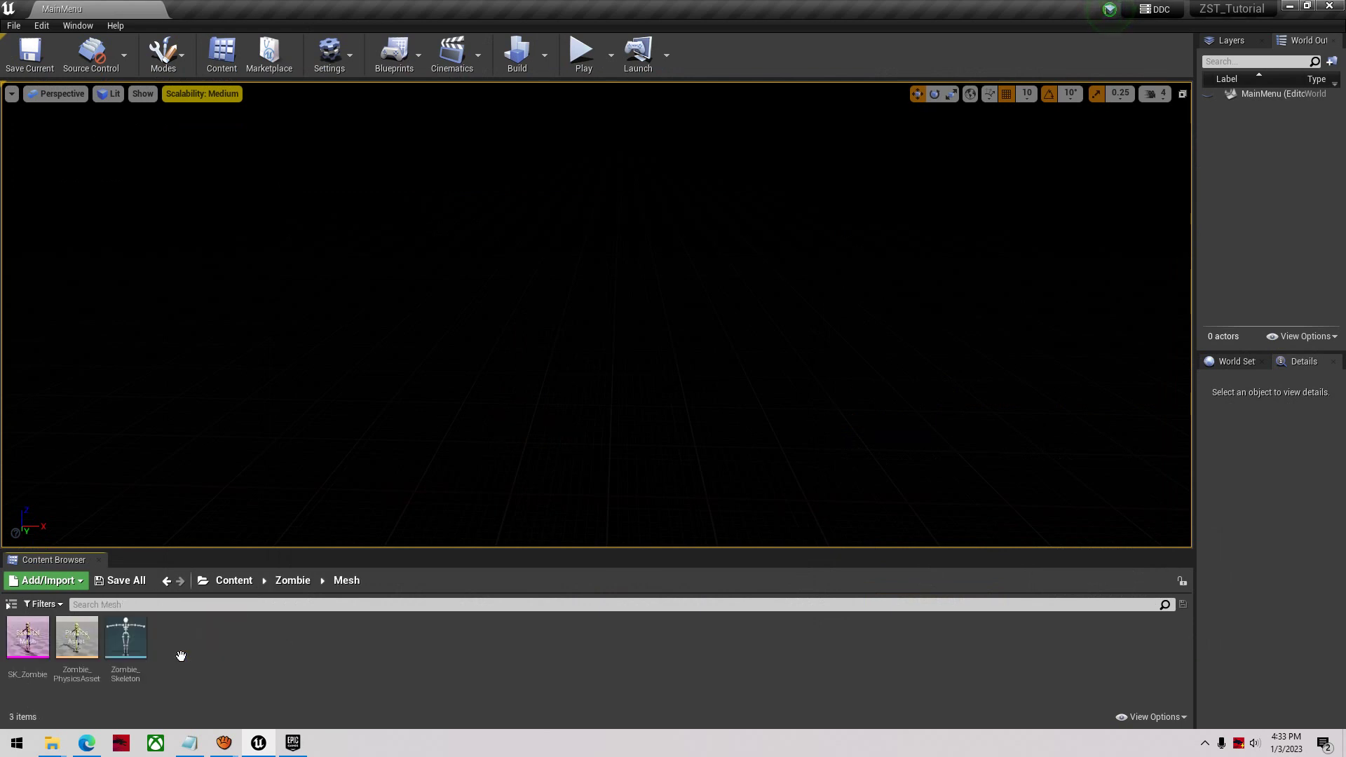
{"action": "left_click", "coordinate": [25, 641]}
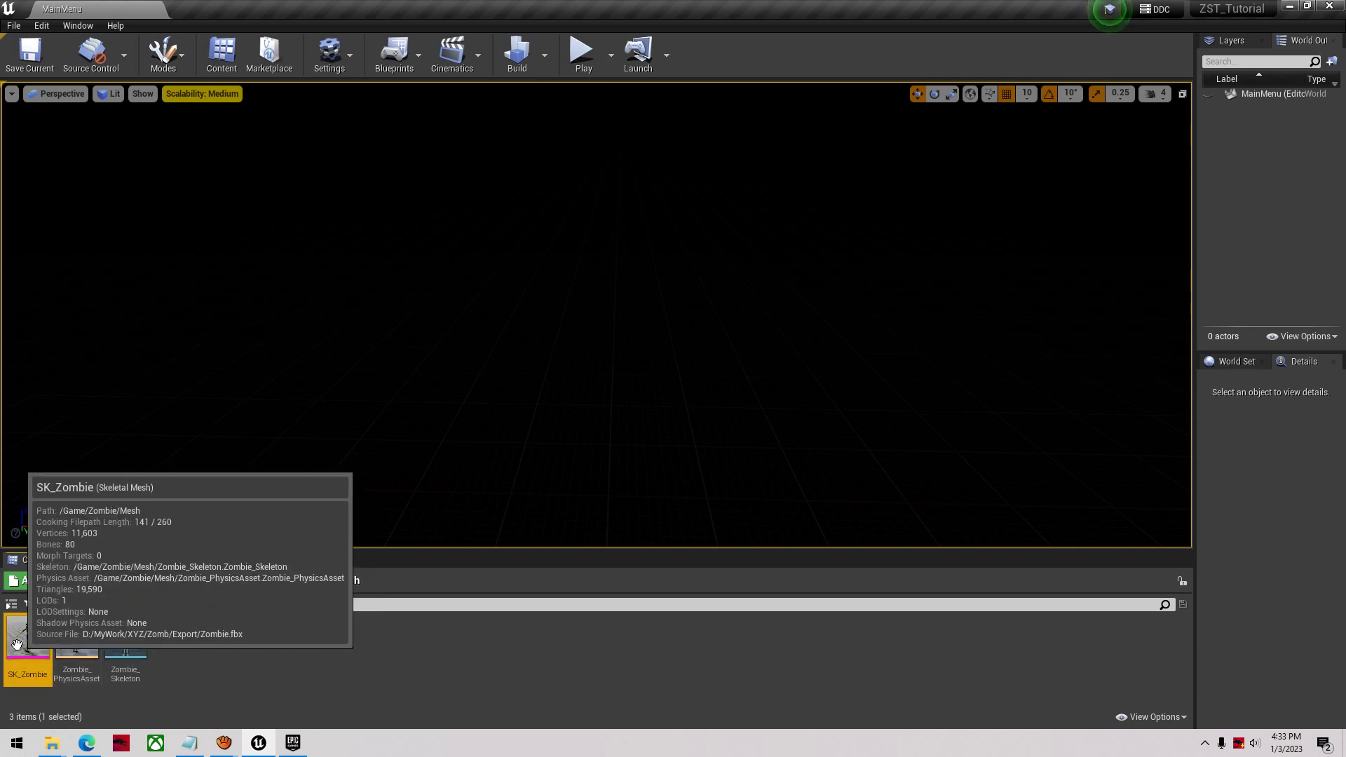
Delete the Zombie_Skeleton asset, replace its references with UE4_Mannequin_Skeleton and save the affected content
{"action": "left_click", "coordinate": [118, 648]}
{"action": "right_click", "coordinate": [119, 646]}
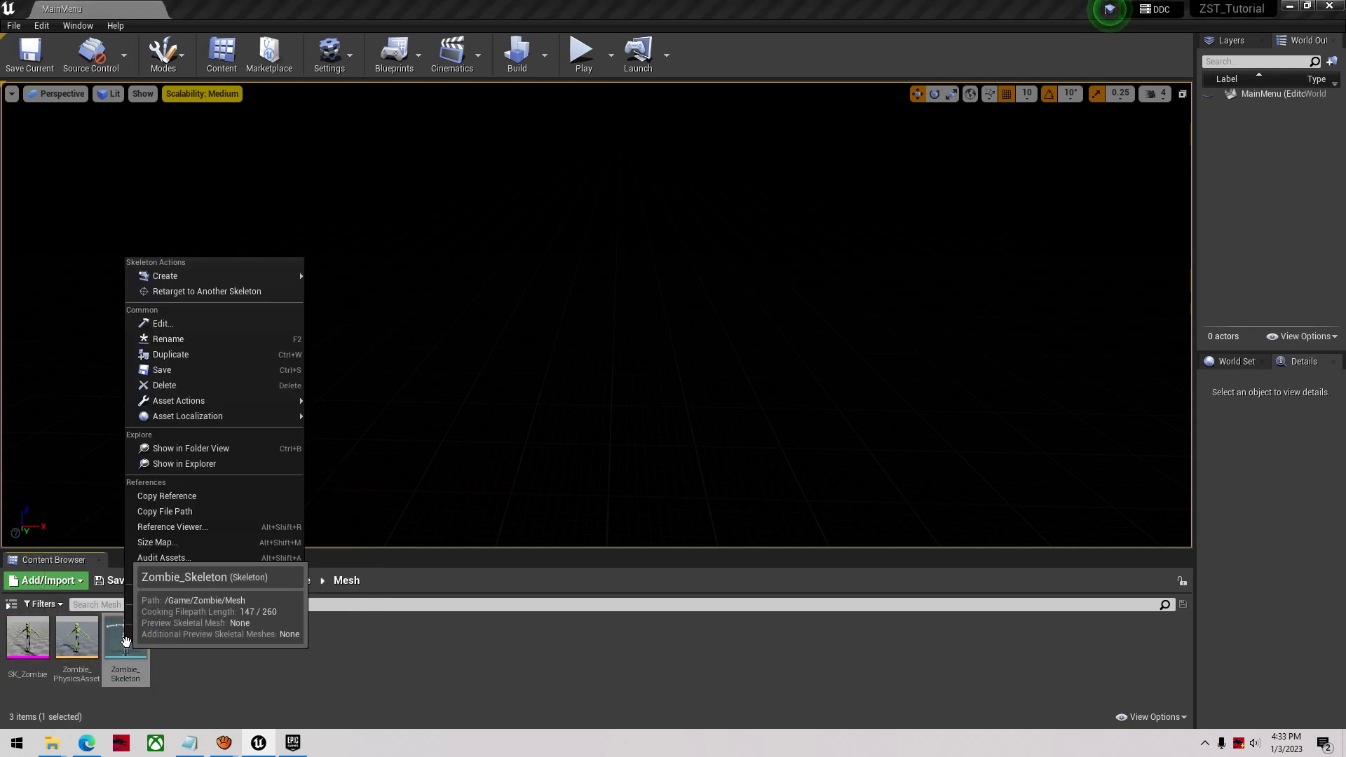
{"action": "left_click", "coordinate": [194, 385]}
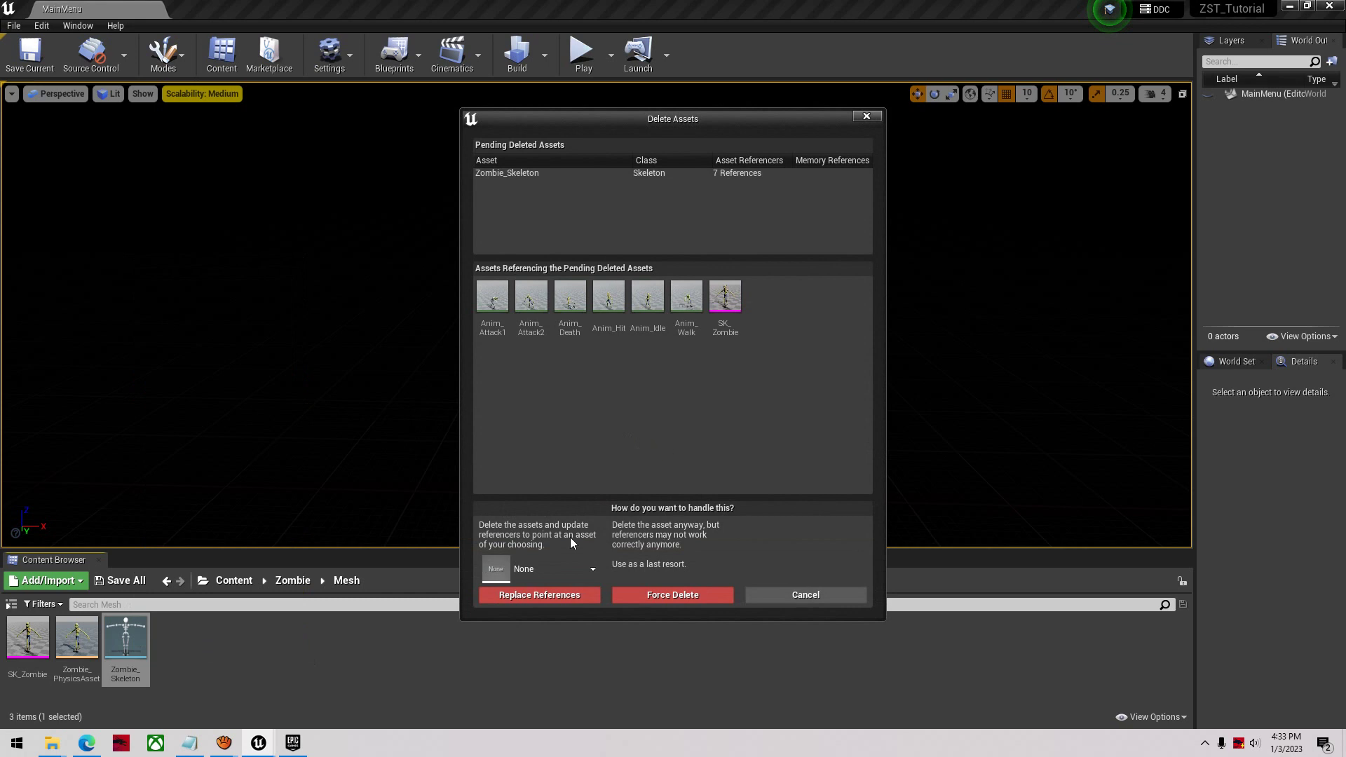
{"action": "left_click", "coordinate": [531, 565]}
{"action": "type", "text": "ue"}
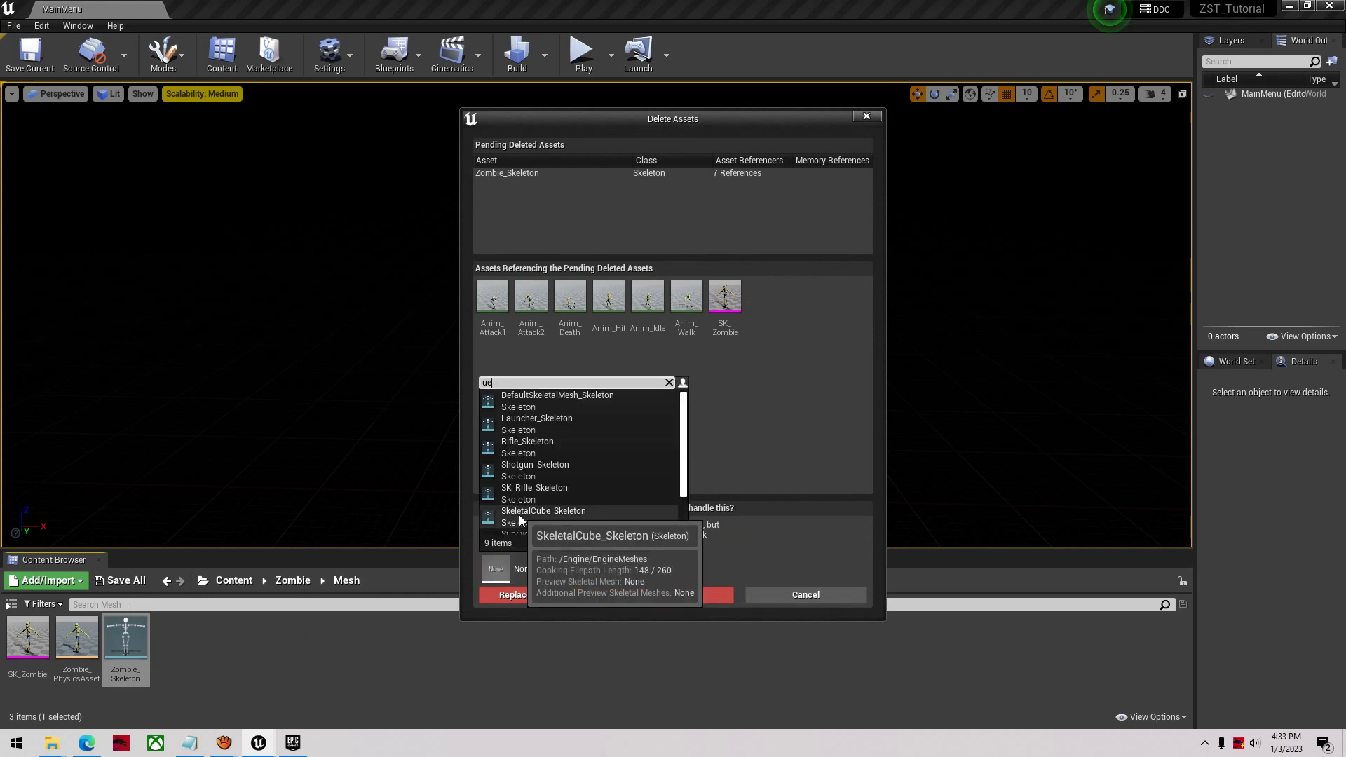
{"action": "type", "text": "4"}
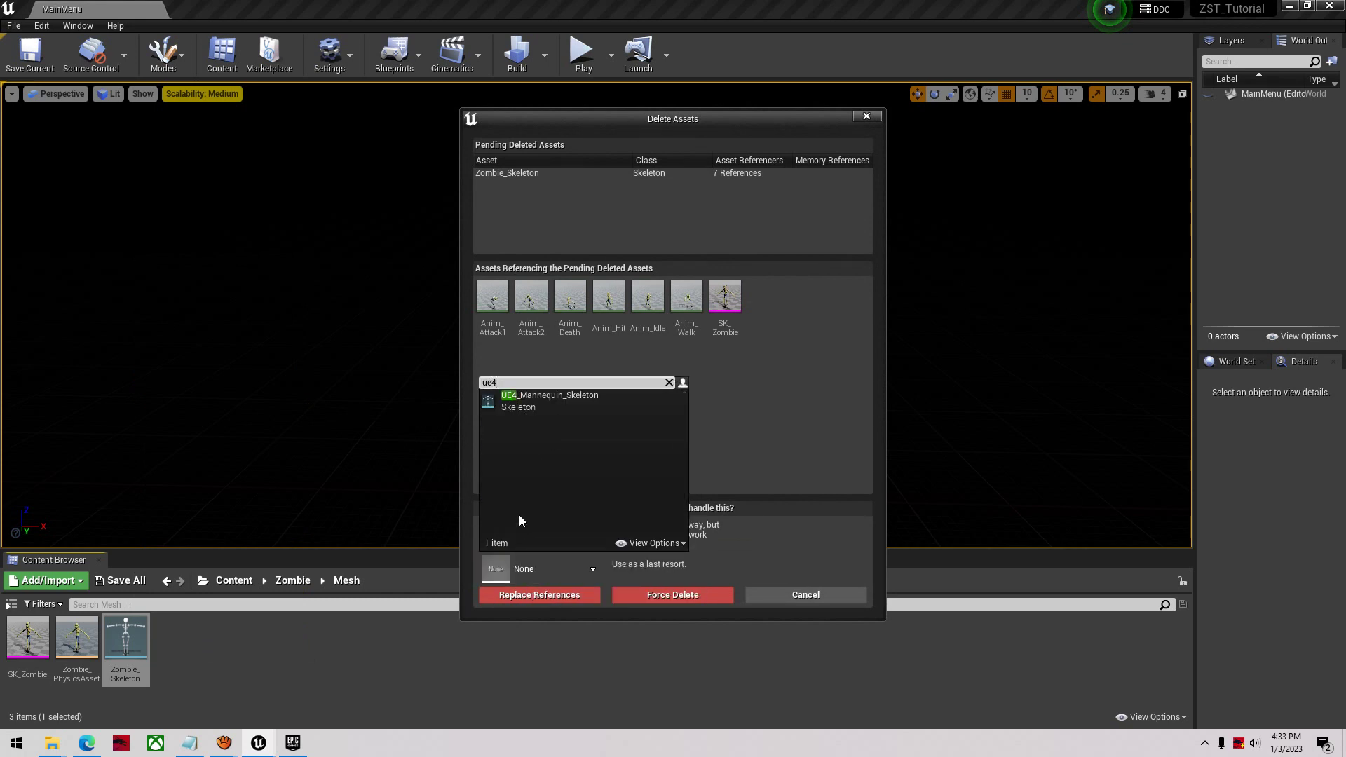
{"action": "left_click", "coordinate": [590, 401]}
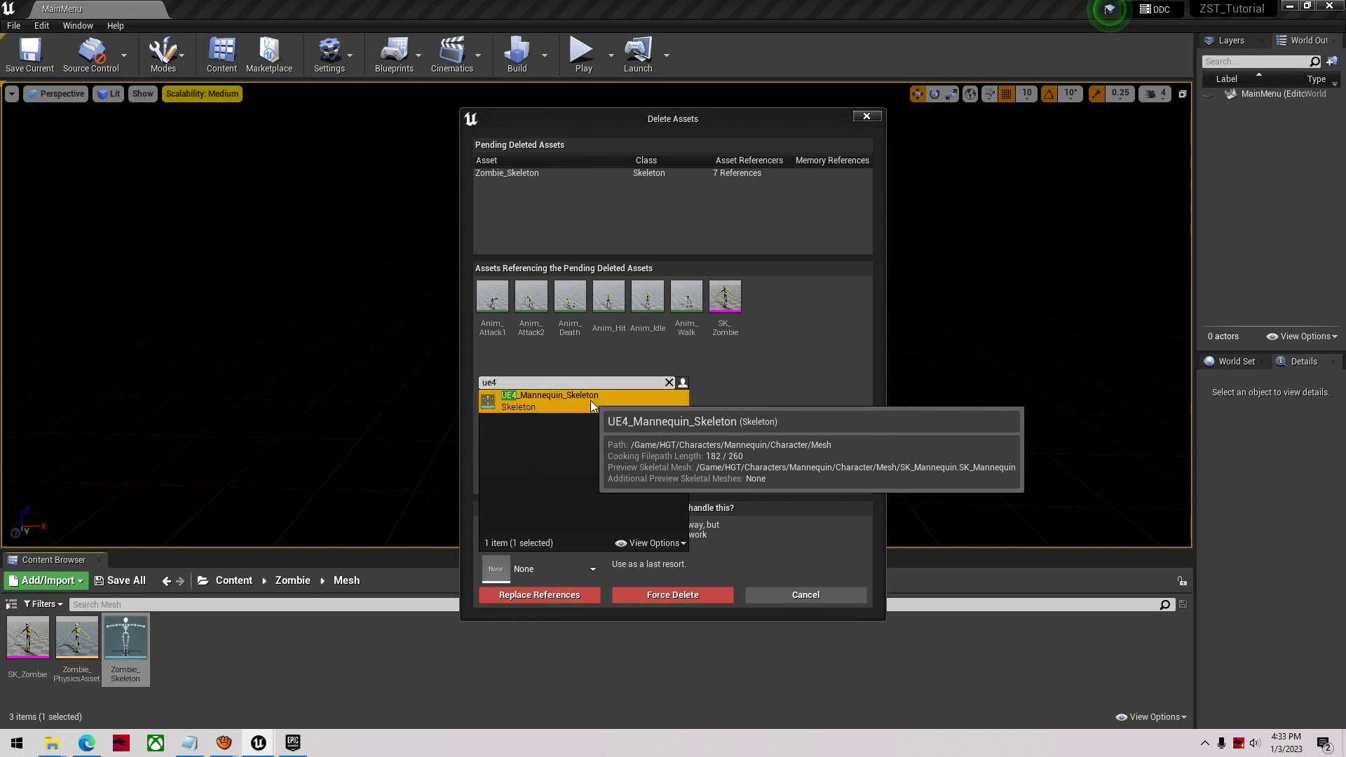
{"action": "left_click", "coordinate": [503, 594]}
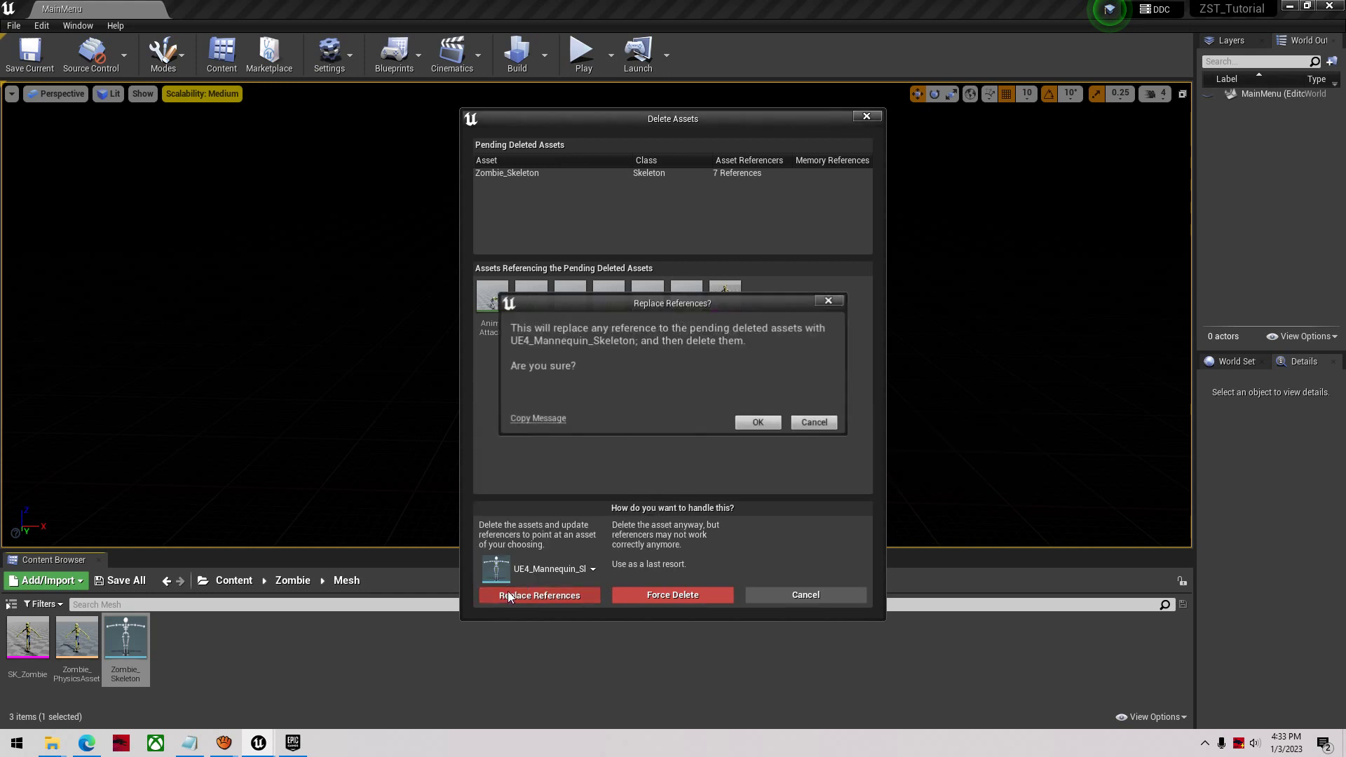
{"action": "left_click", "coordinate": [754, 424]}
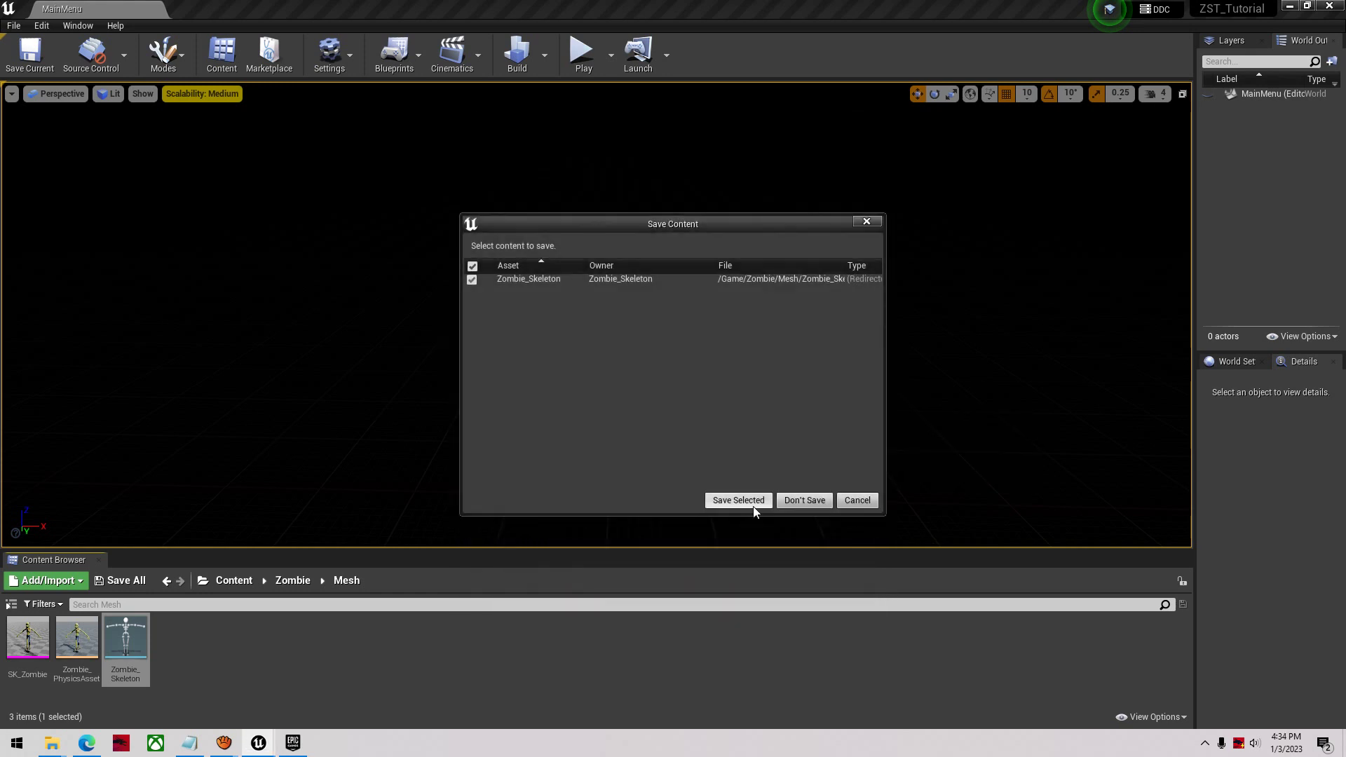
{"action": "left_click", "coordinate": [727, 499]}
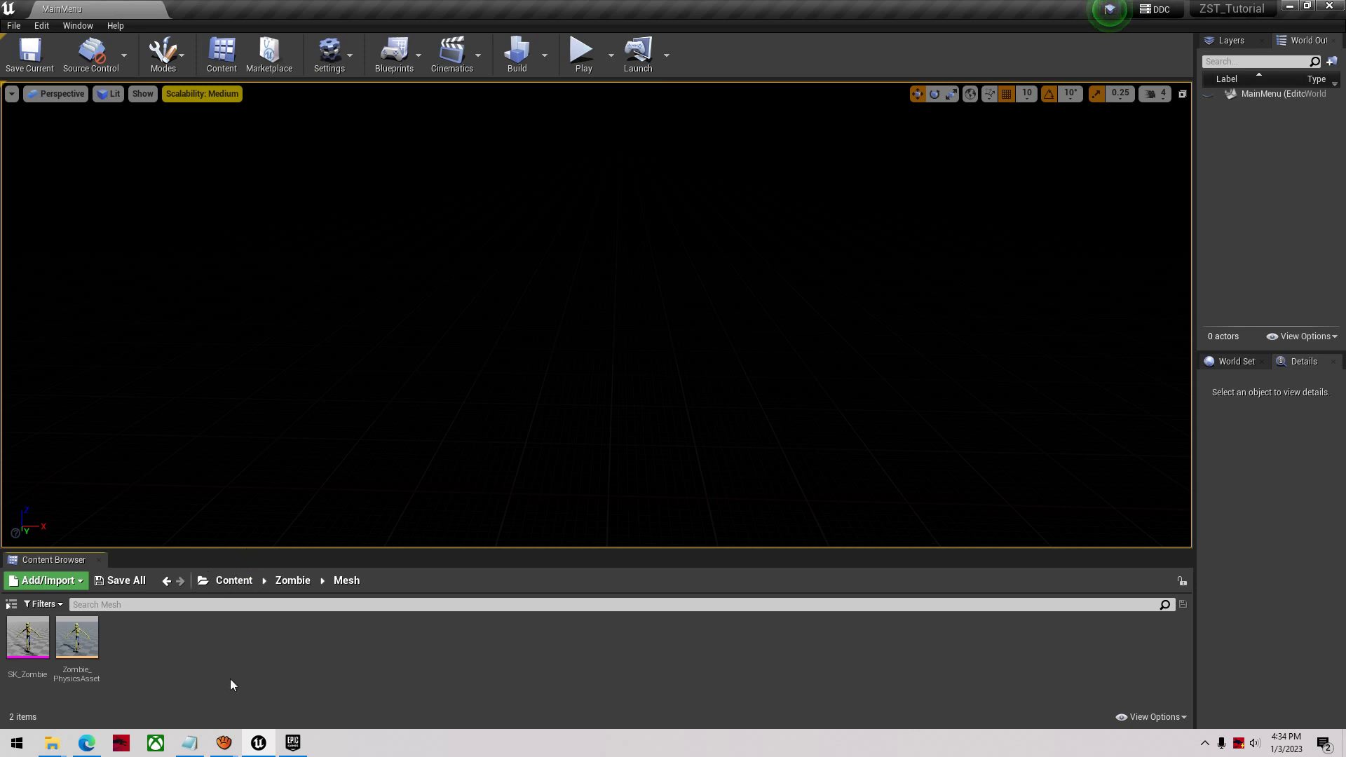
Create a folder named Child_Zombies inside HGT/AI_Zombie
{"action": "left_click", "coordinate": [216, 590]}
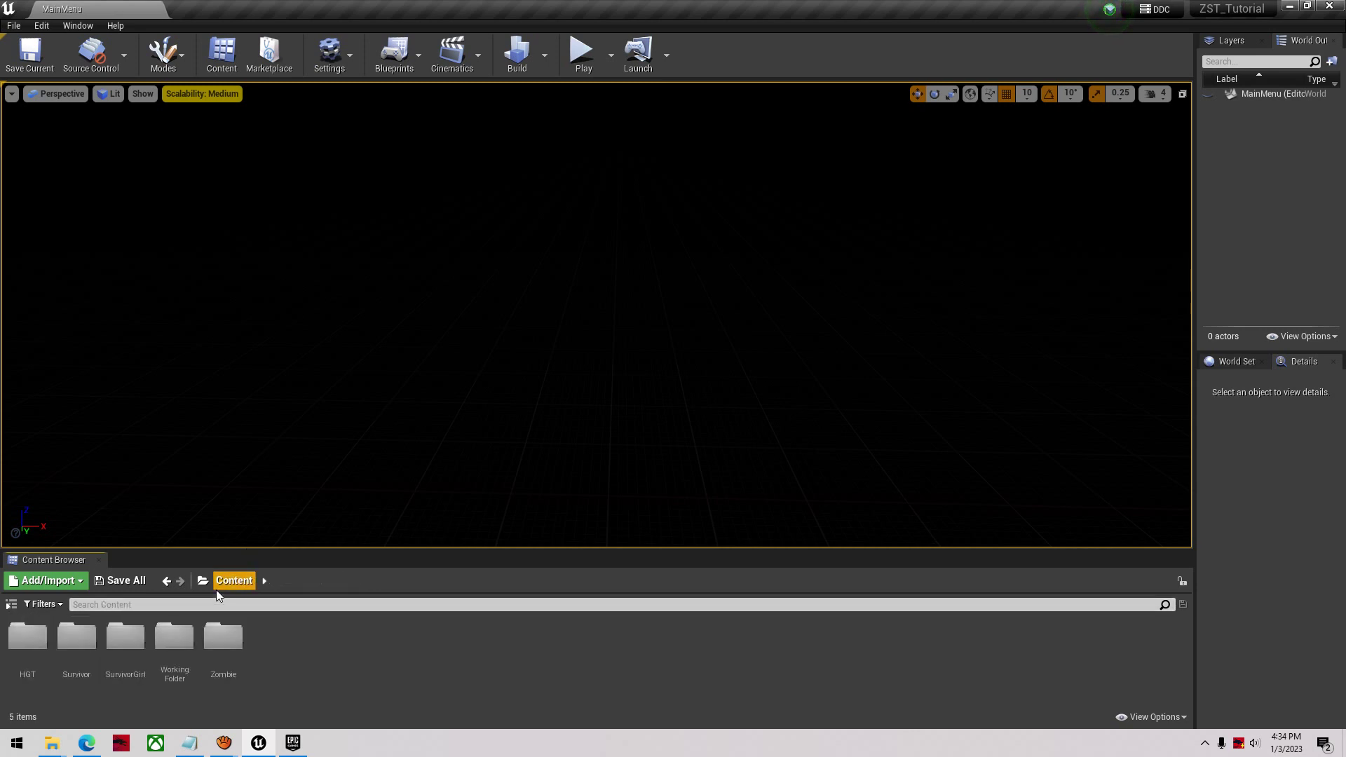
{"action": "double_click", "coordinate": [42, 663]}
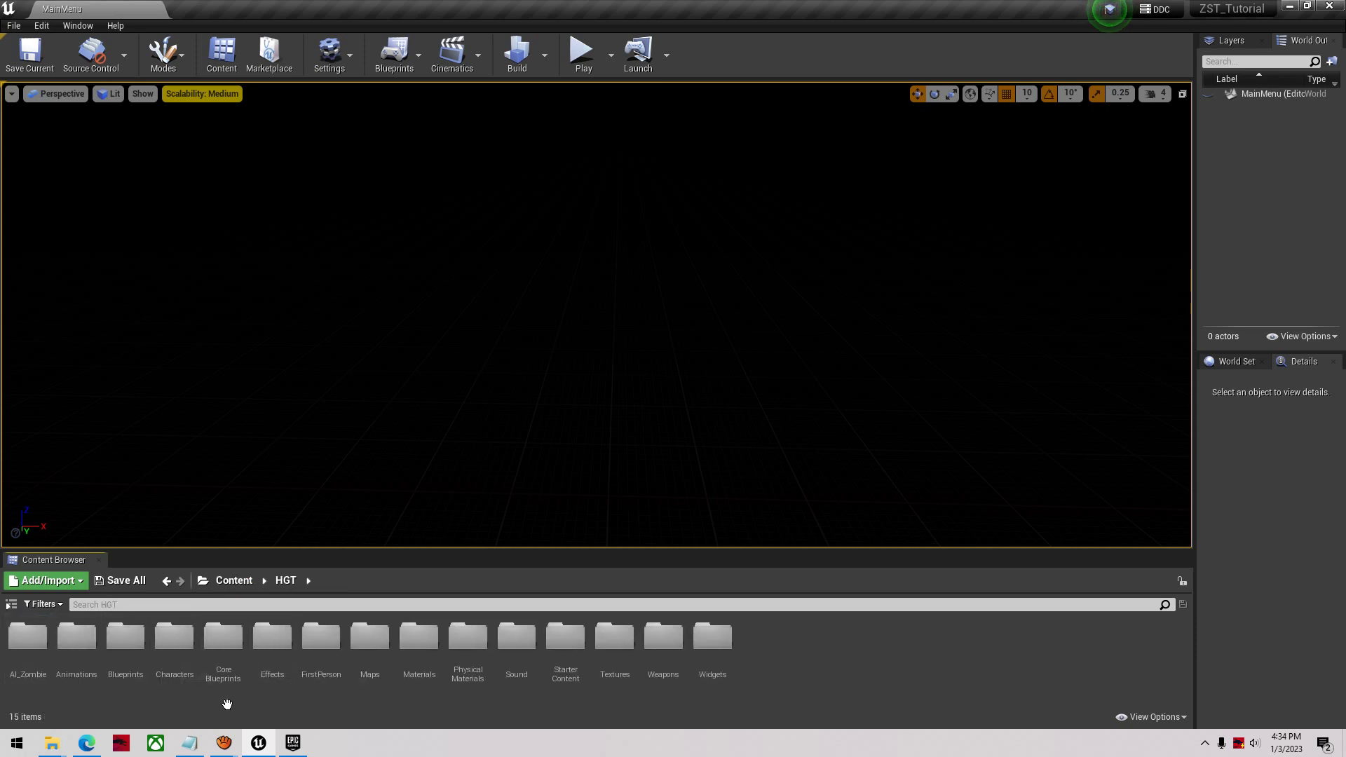
{"action": "left_click", "coordinate": [31, 663]}
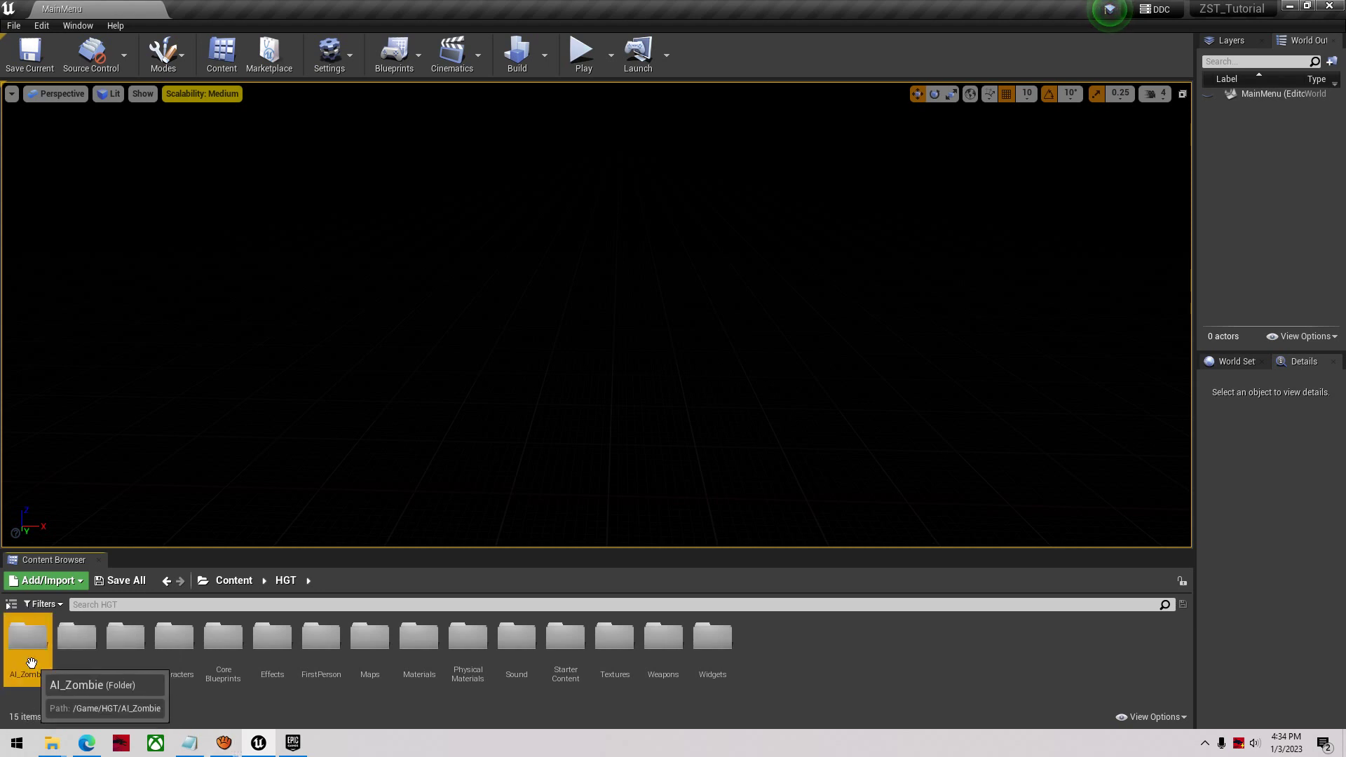
{"action": "double_click", "coordinate": [32, 663]}
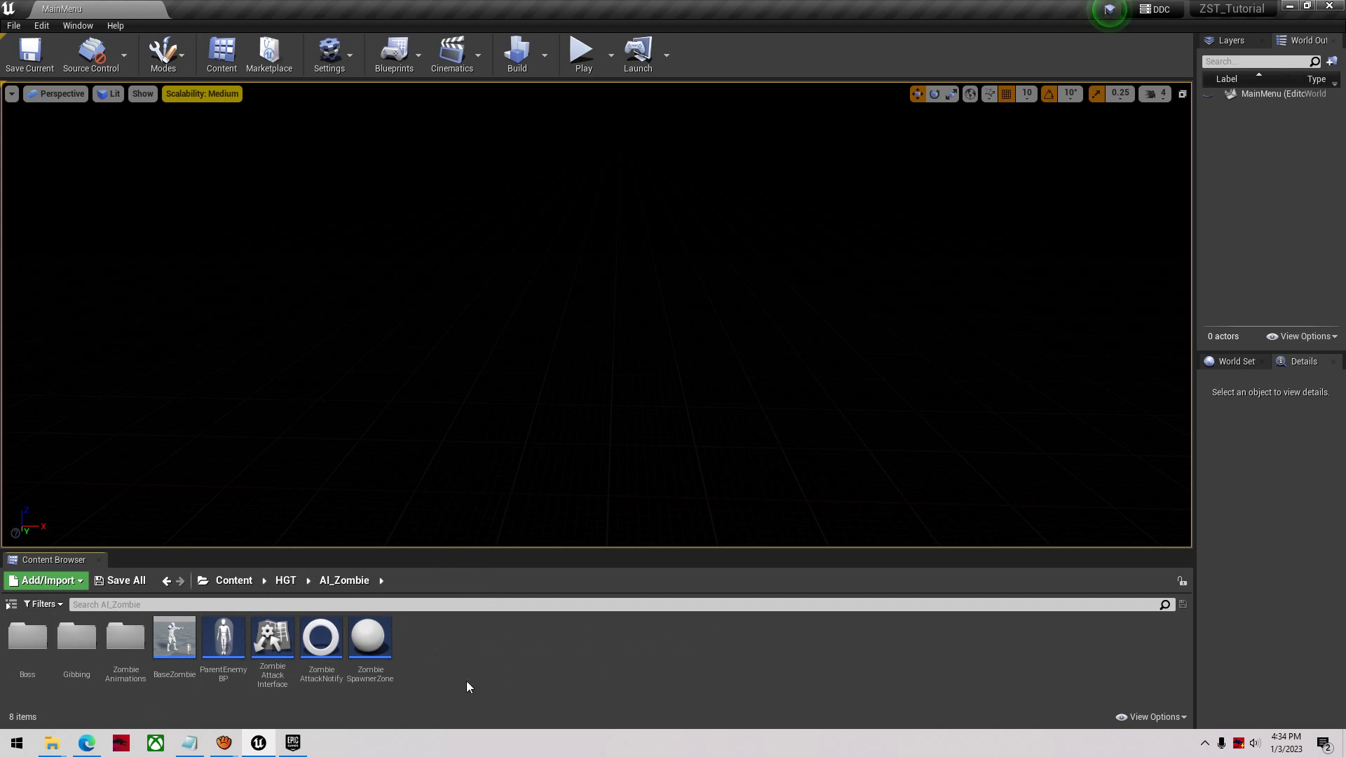
{"action": "right_click", "coordinate": [474, 685]}
{"action": "left_click", "coordinate": [581, 264]}
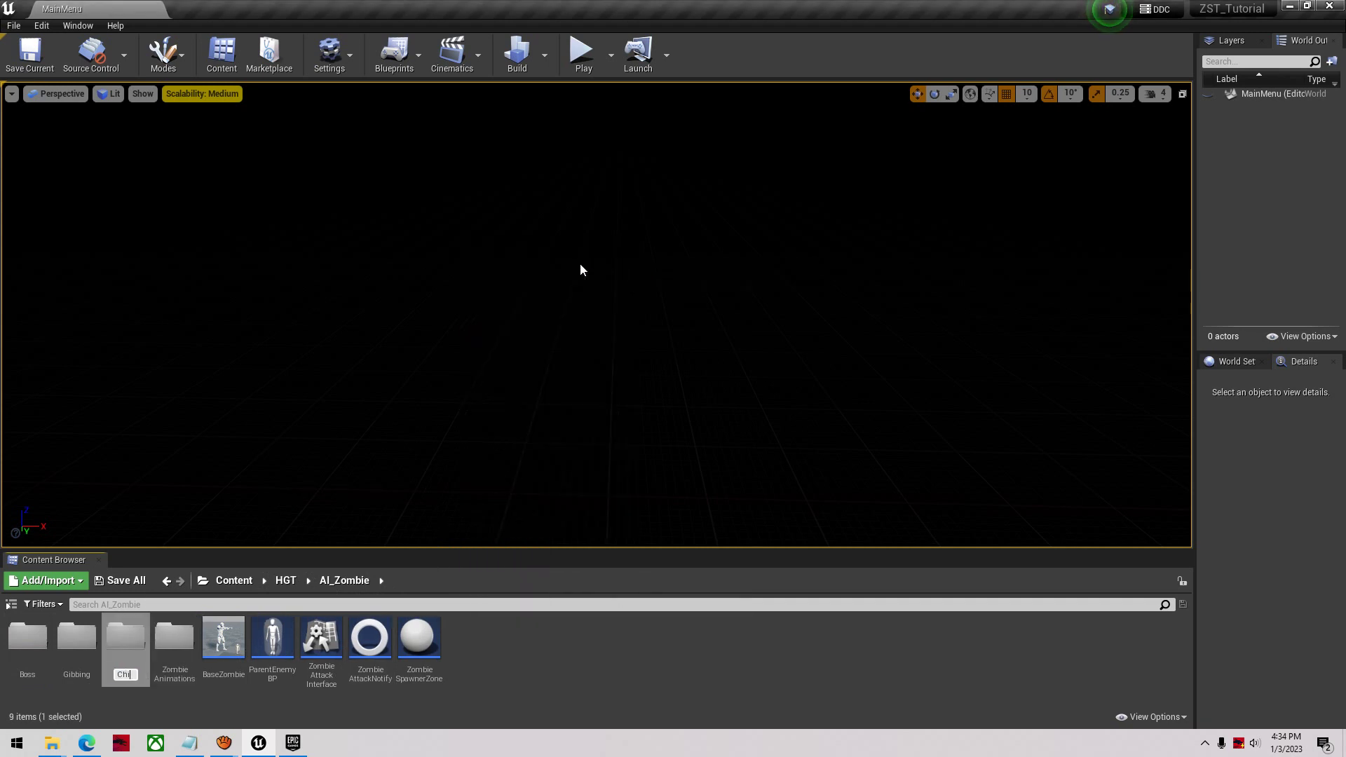
{"action": "key", "text": "Return"}
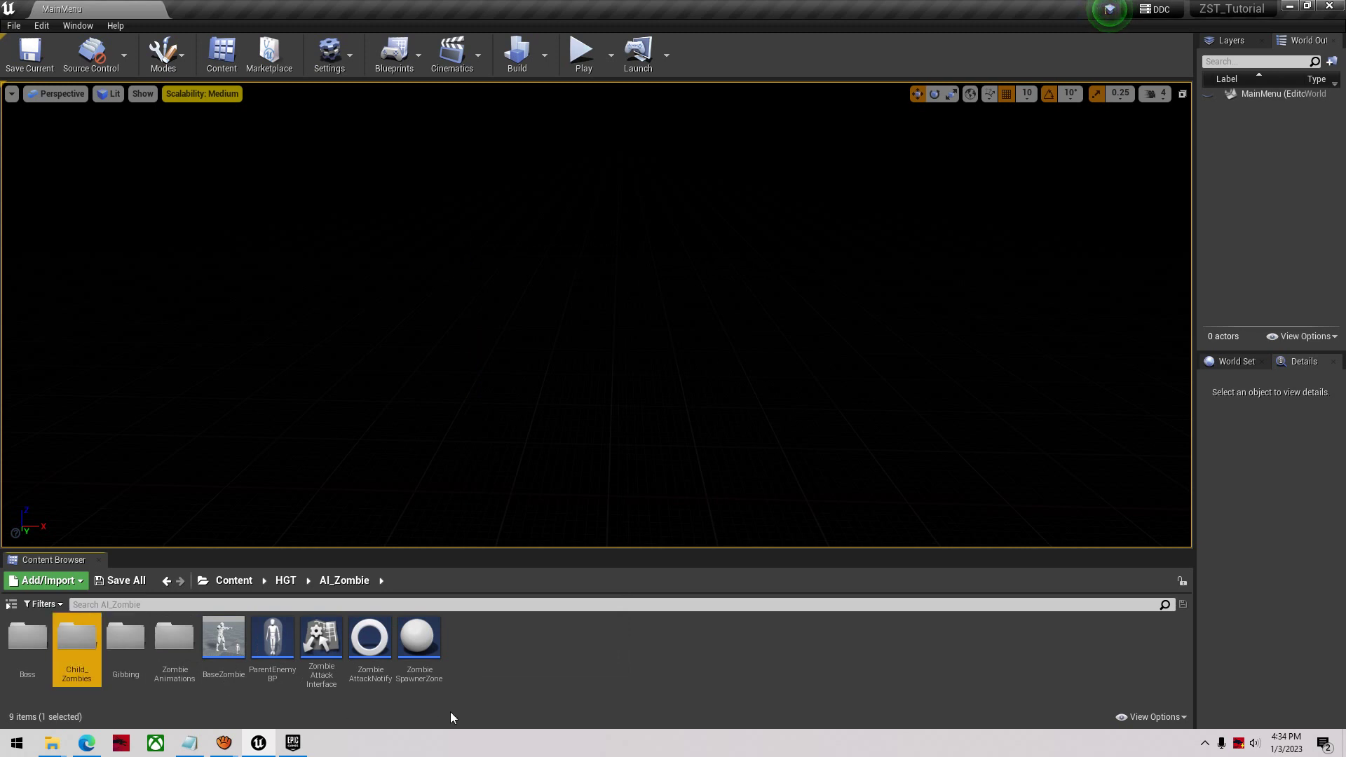
Create a child blueprint class of BaseZombie named Zombie_01 and move it into the Child_Zombies folder
{"action": "left_click", "coordinate": [479, 665]}
{"action": "left_click", "coordinate": [228, 659]}
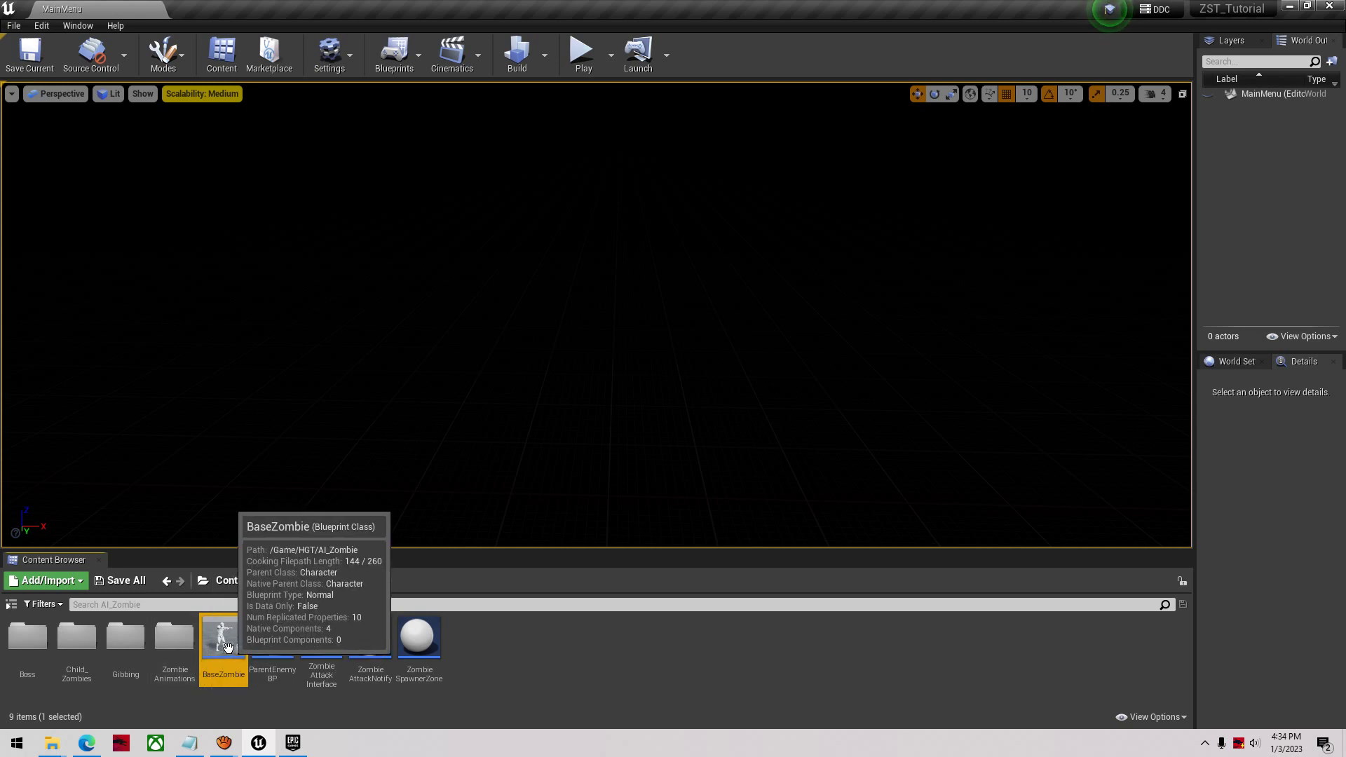
{"action": "right_click", "coordinate": [227, 646]}
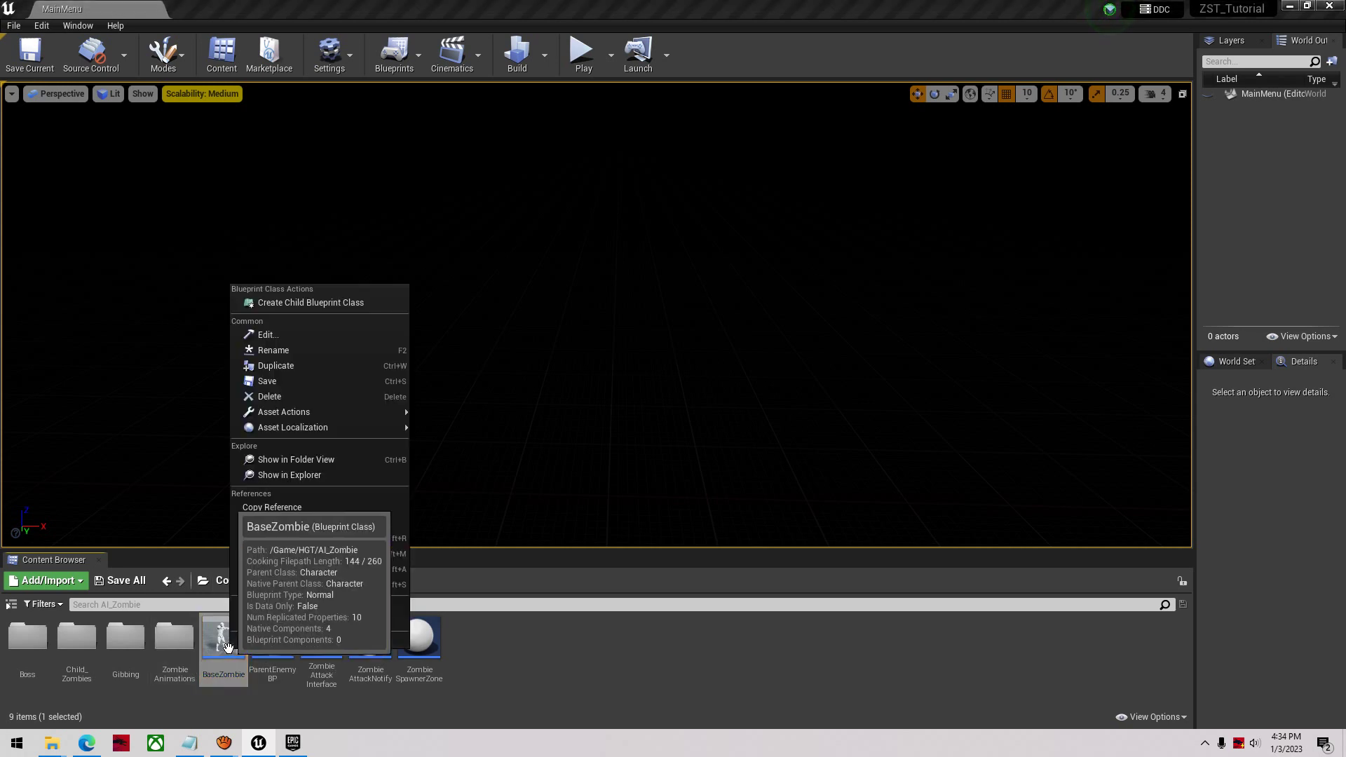
{"action": "left_click", "coordinate": [319, 304]}
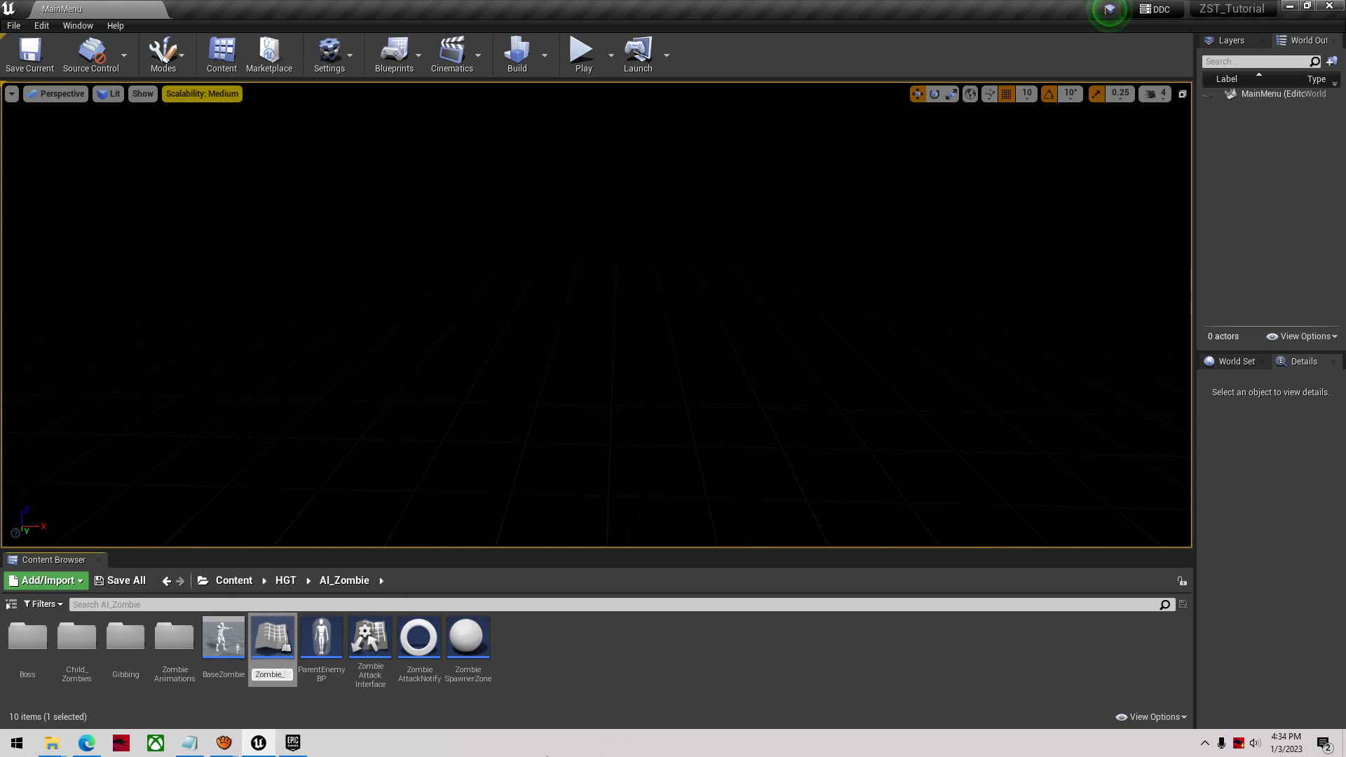
{"action": "key", "text": "Return"}
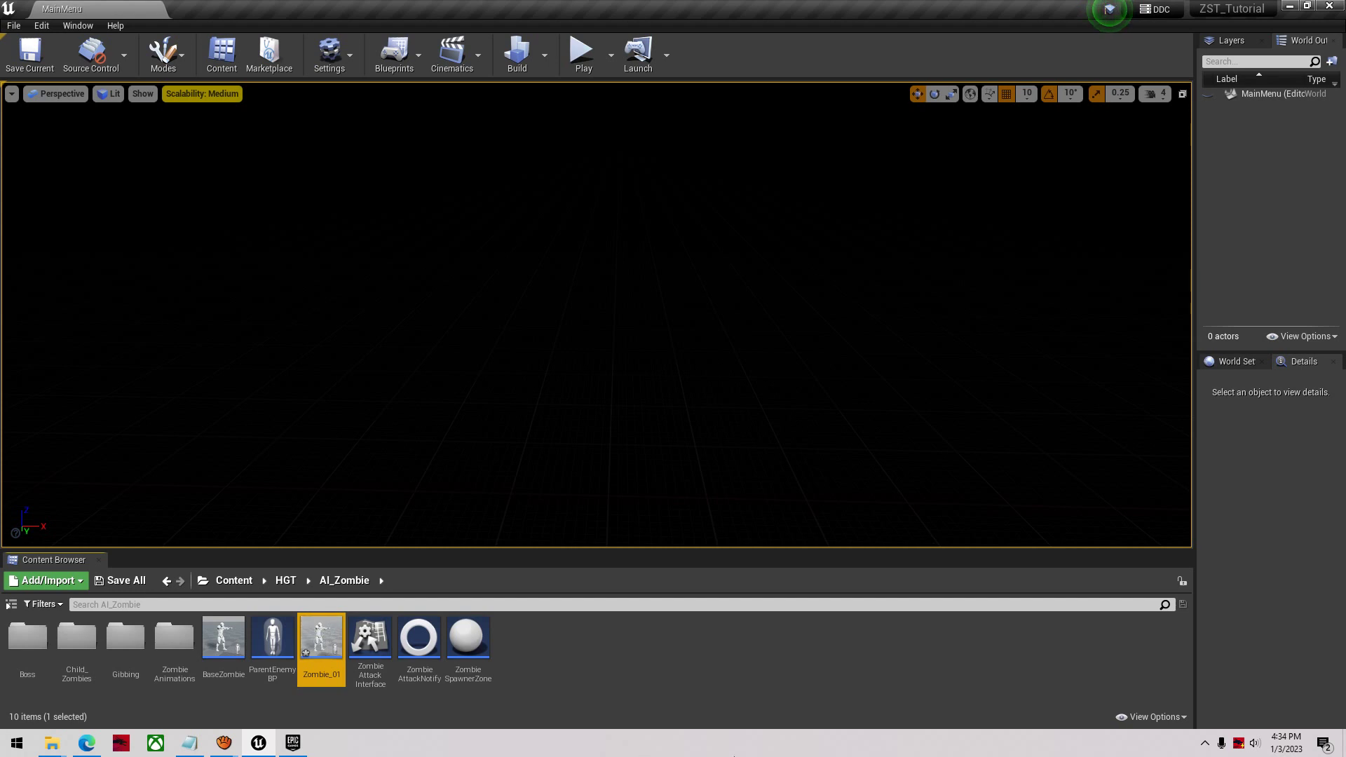
{"action": "left_click_drag", "start_coordinate": [323, 655], "coordinate": [77, 660]}
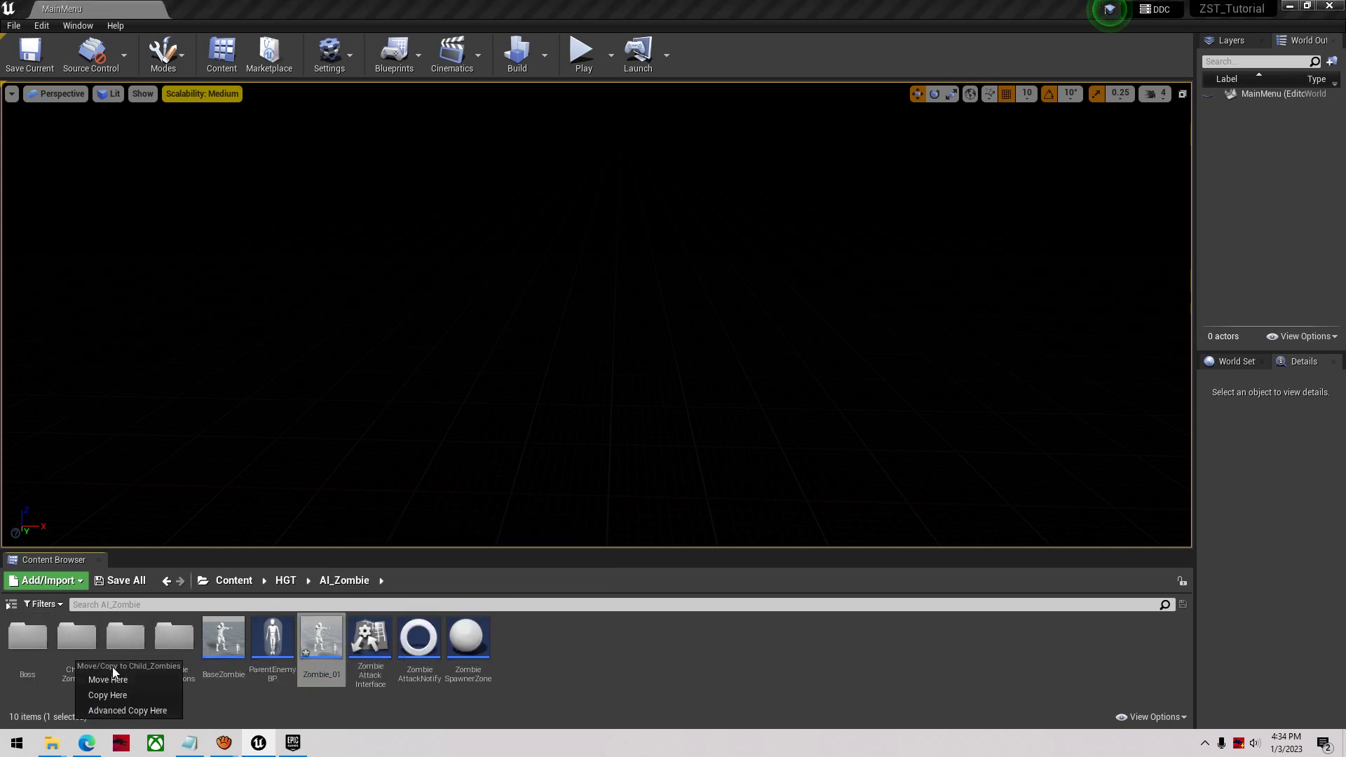
{"action": "left_click", "coordinate": [136, 679]}
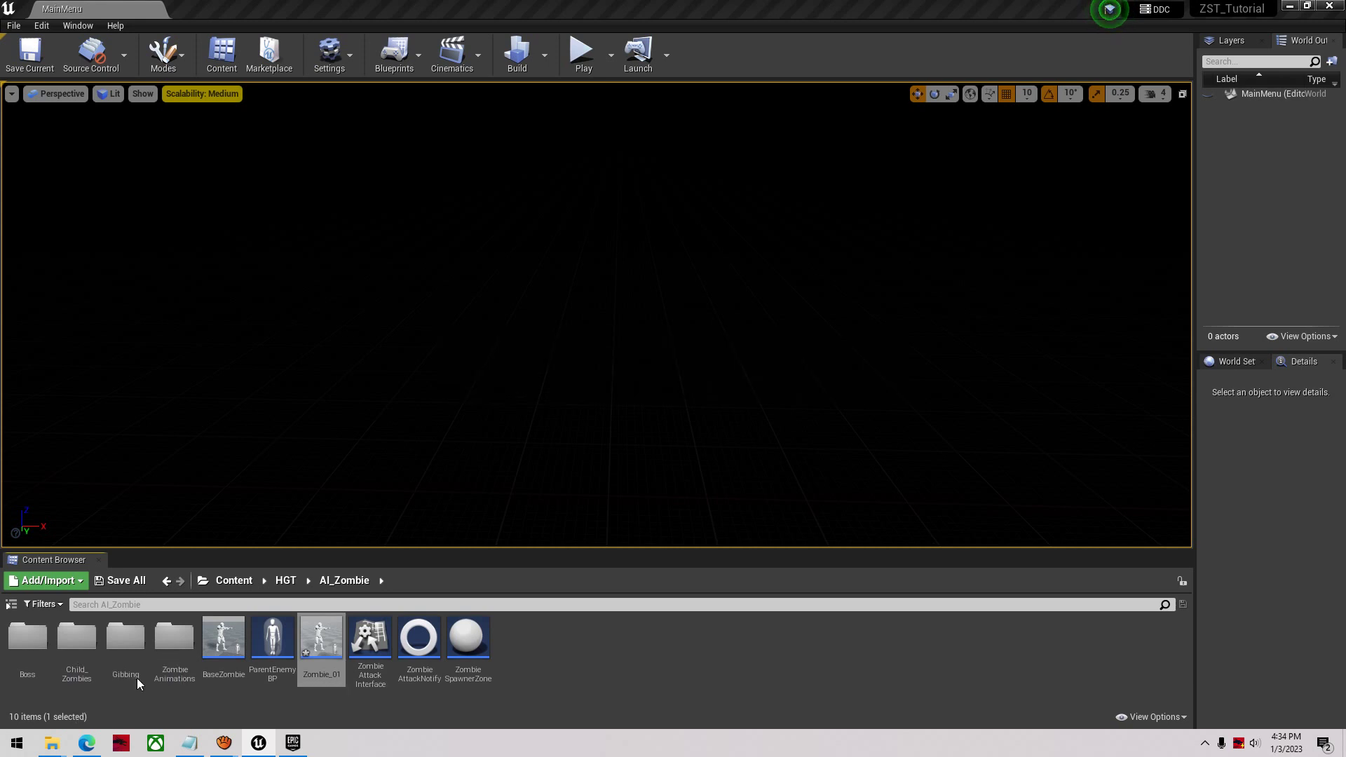
Open the Zombie_01 blueprint from Child_Zombies and set its Mesh component's skeletal mesh to SK_Zombie
{"action": "double_click", "coordinate": [82, 654]}
{"action": "double_click", "coordinate": [28, 636]}
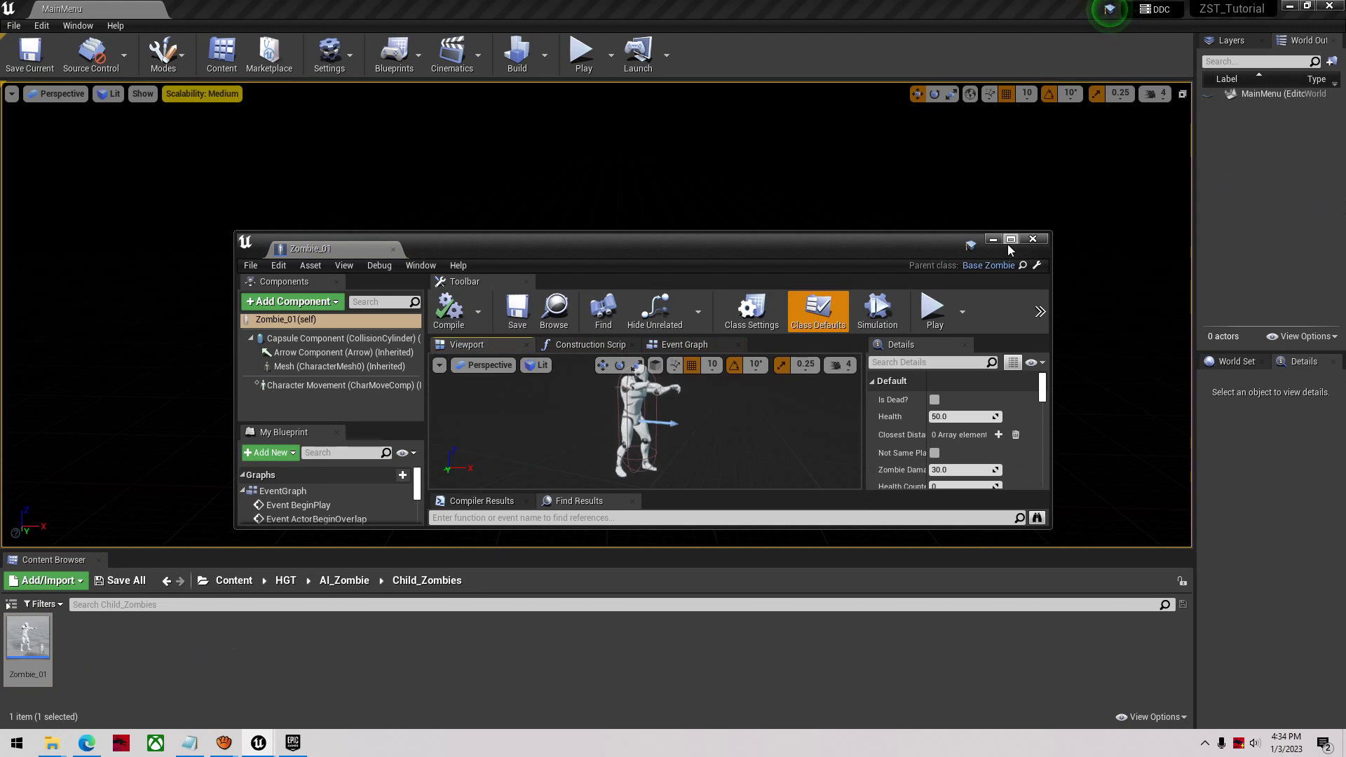
{"action": "left_click", "coordinate": [1010, 239]}
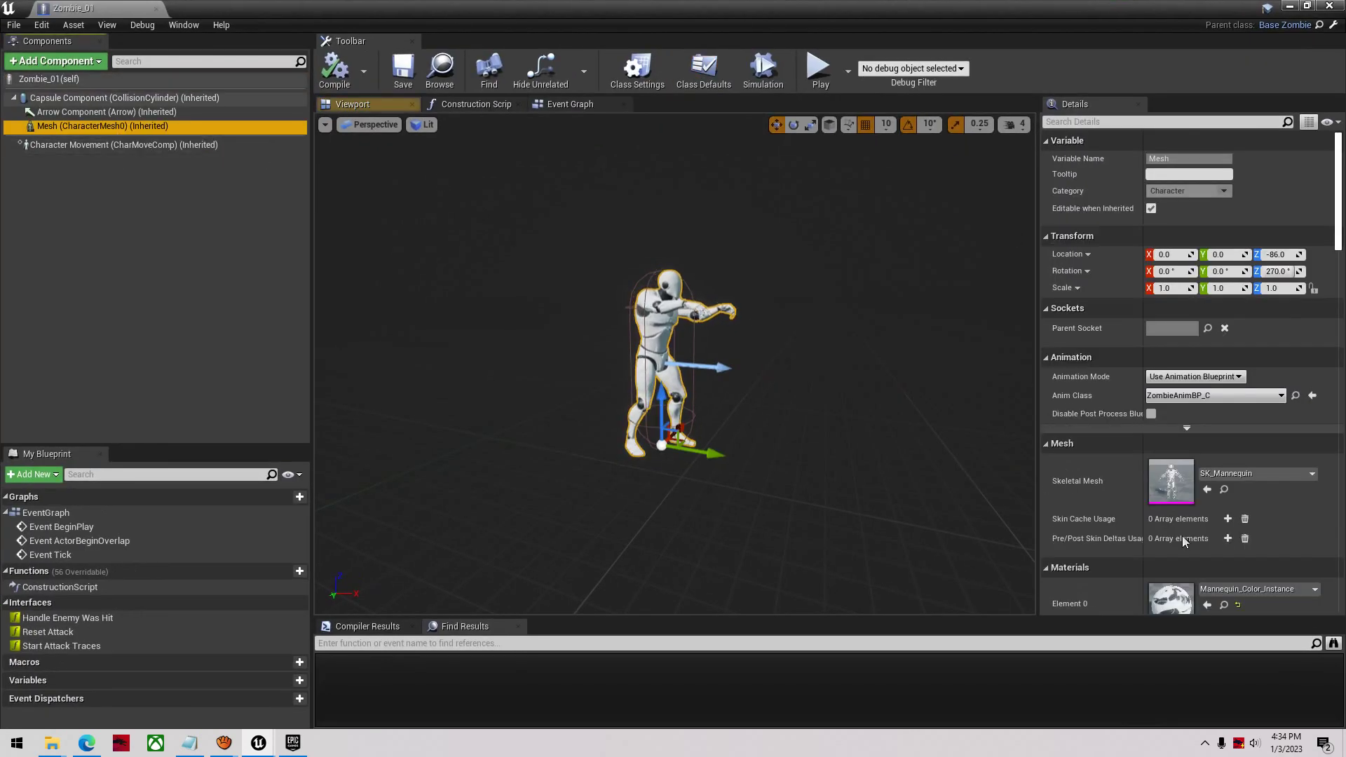
{"action": "left_click", "coordinate": [1217, 474]}
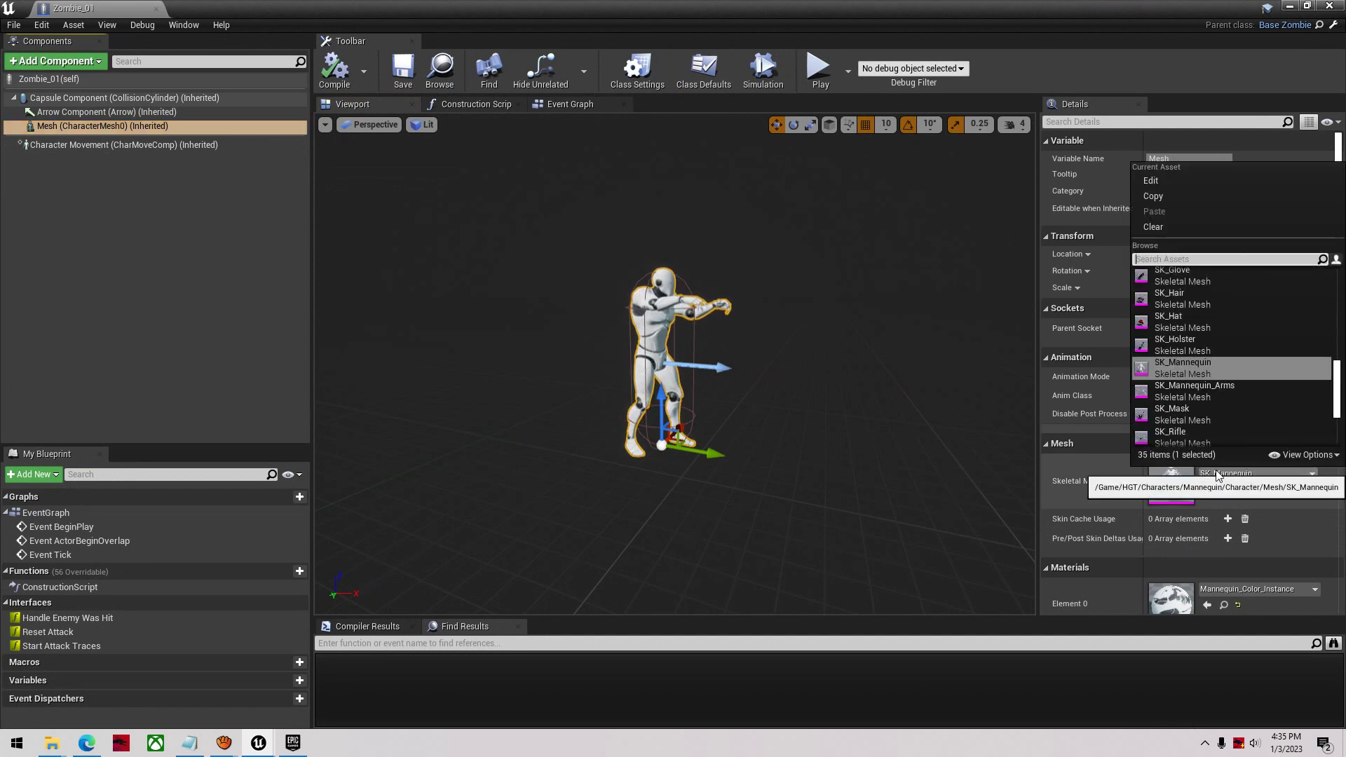
{"action": "type", "text": "sk_Zombie"}
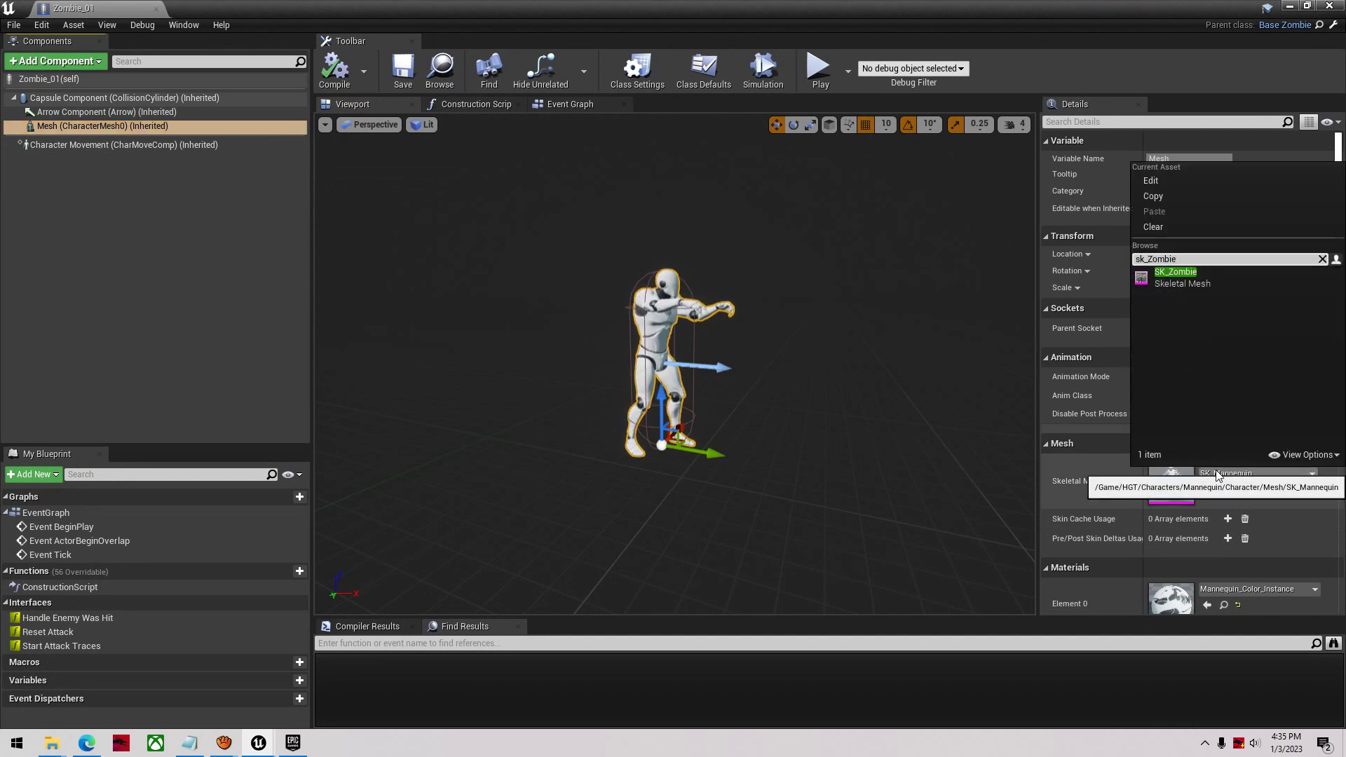
{"action": "left_click", "coordinate": [1175, 280]}
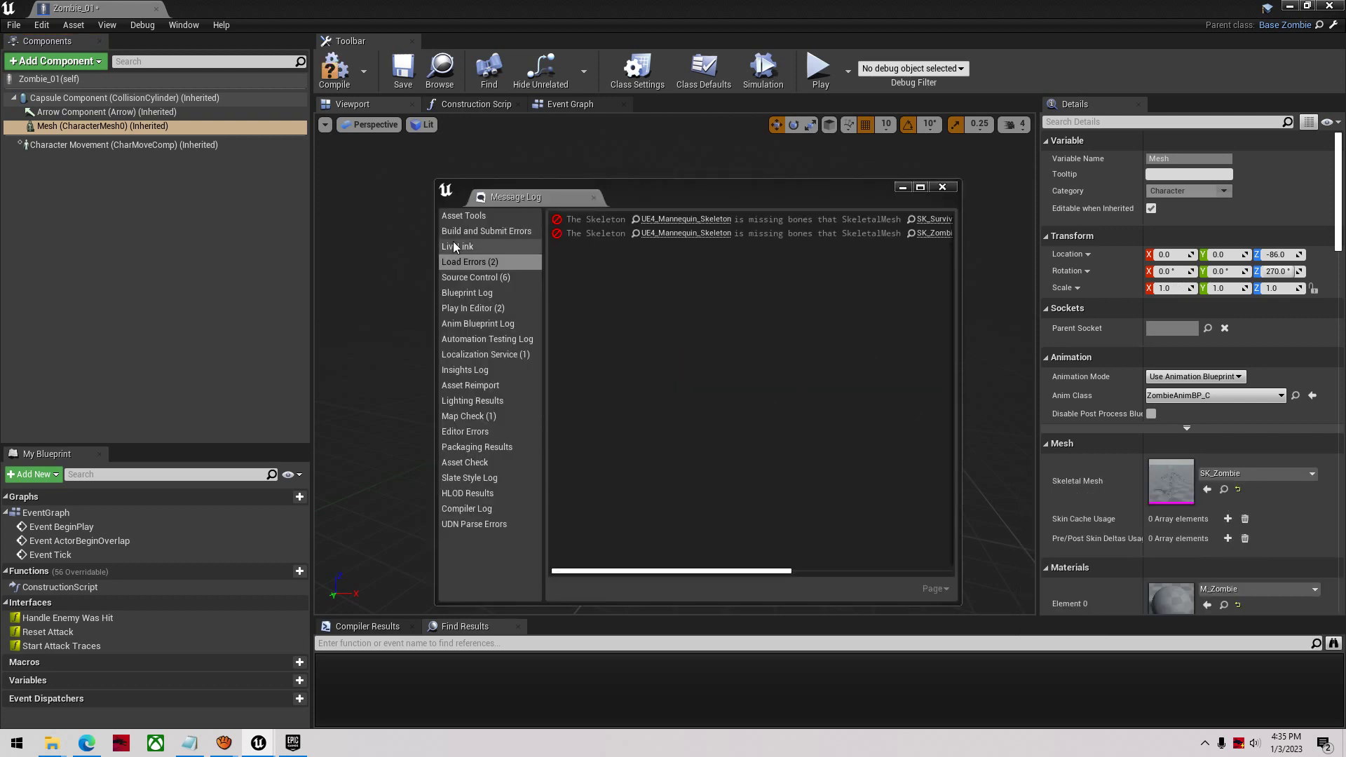
Save all modified assets, including the mannequin skeleton, and compile the Zombie_01 blueprint
{"action": "left_click_drag", "start_coordinate": [634, 571], "coordinate": [797, 573]}
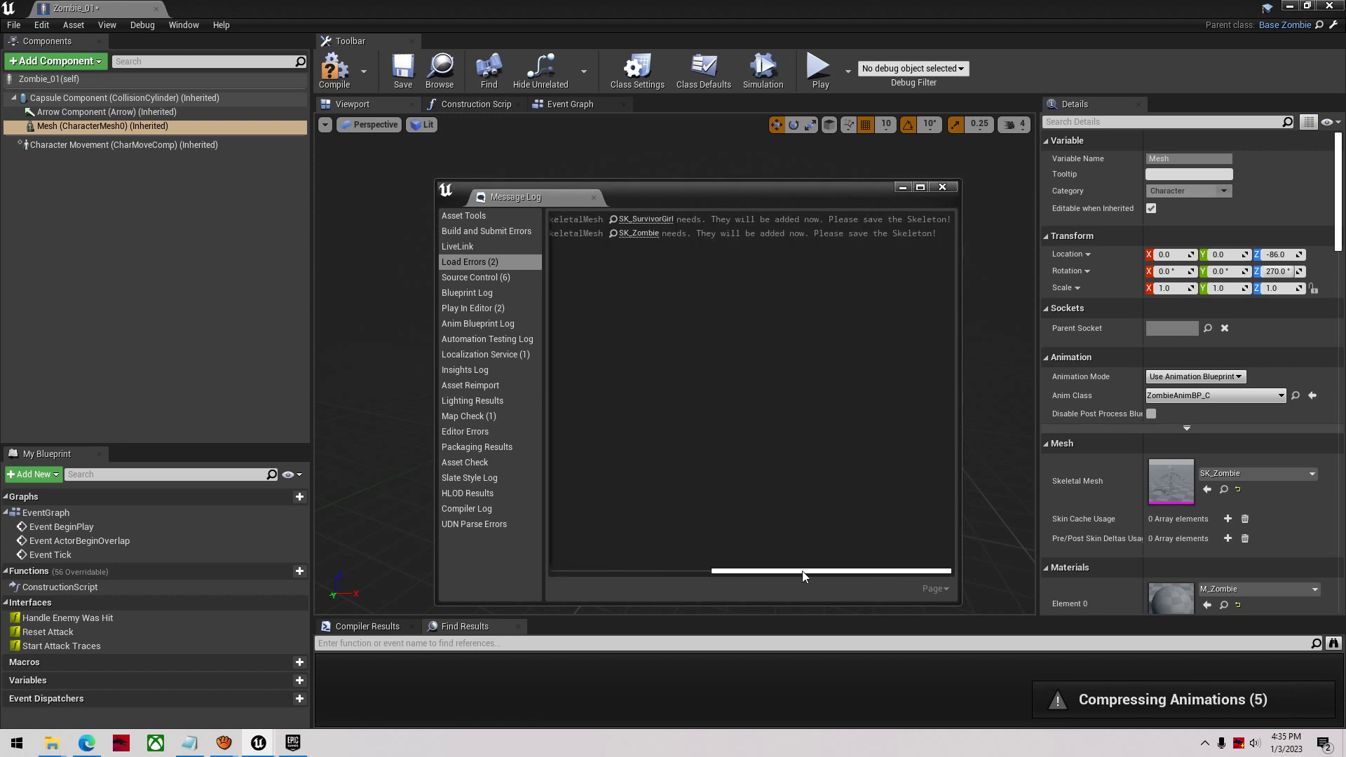
{"action": "left_click", "coordinate": [1307, 5]}
{"action": "left_click", "coordinate": [119, 580]}
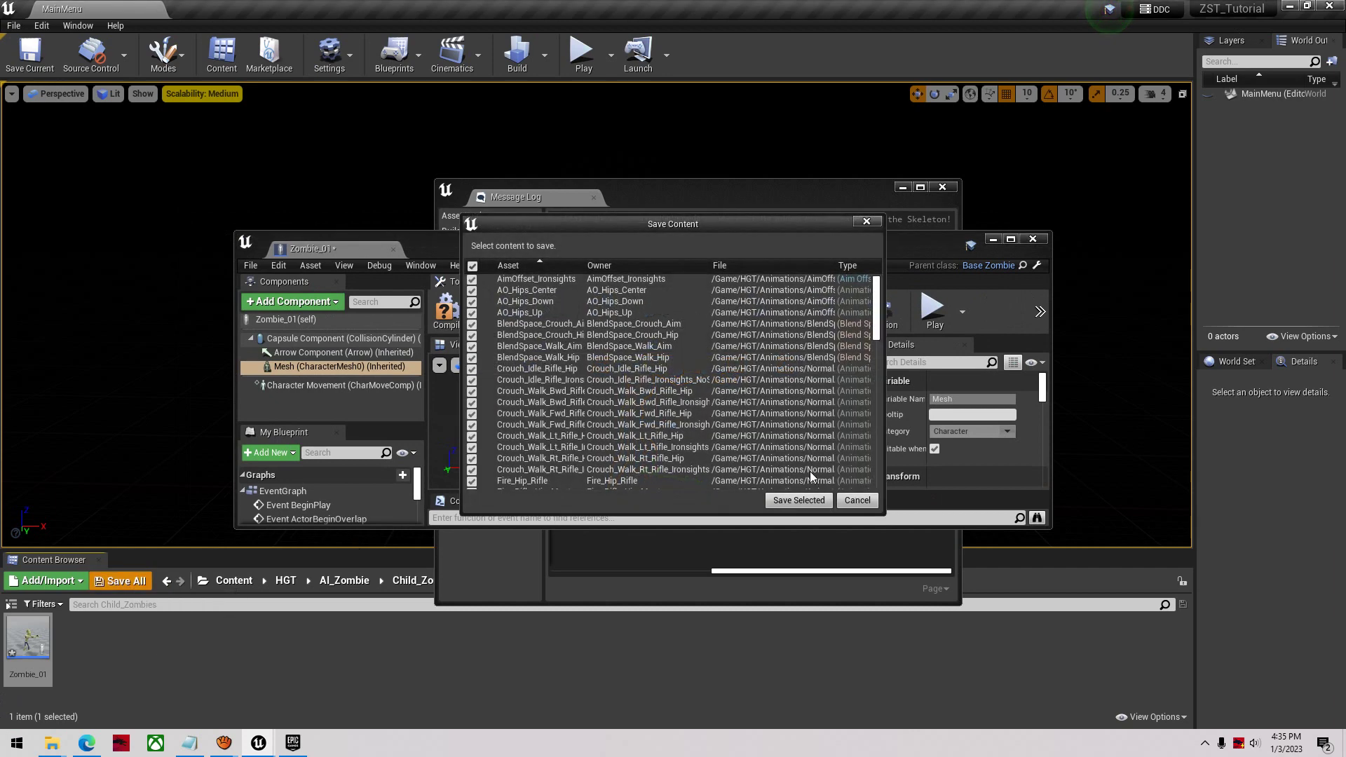
{"action": "left_click", "coordinate": [796, 517]}
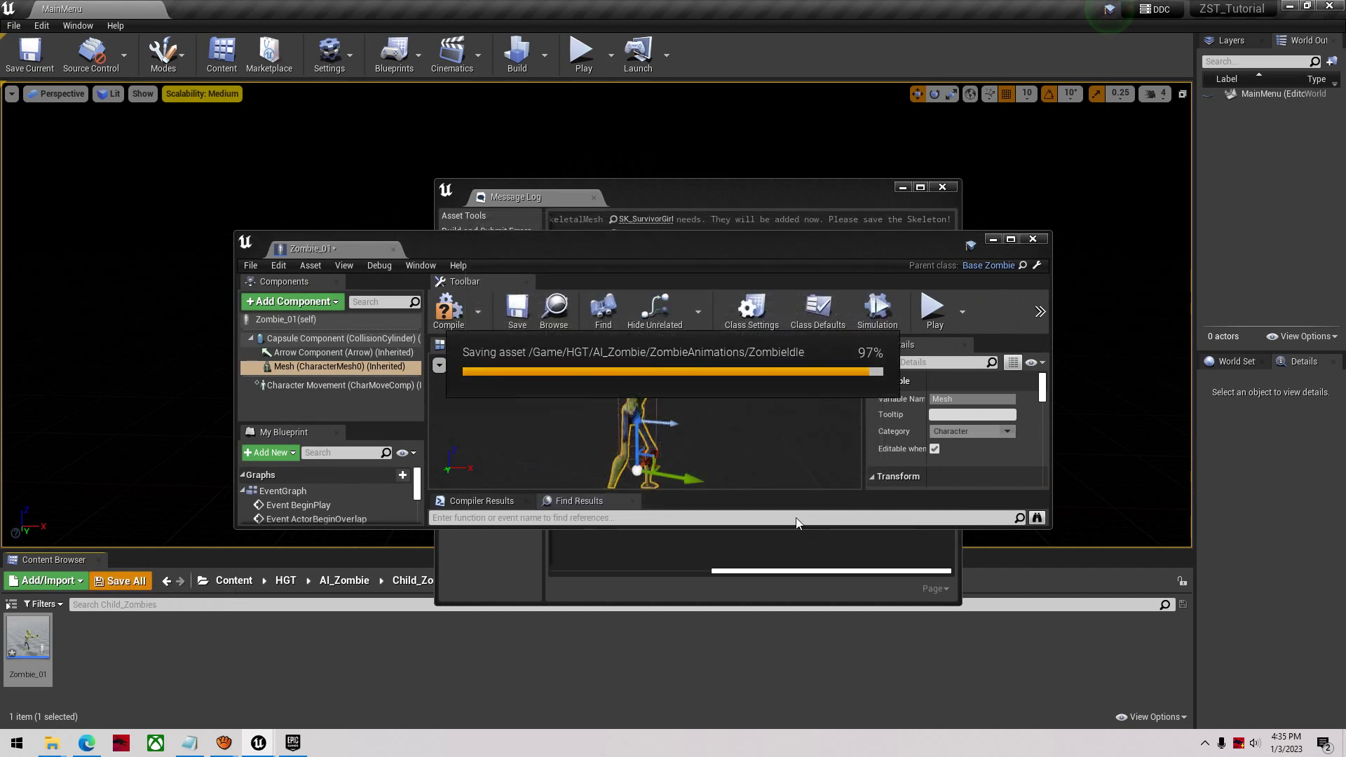
{"action": "left_click", "coordinate": [438, 320]}
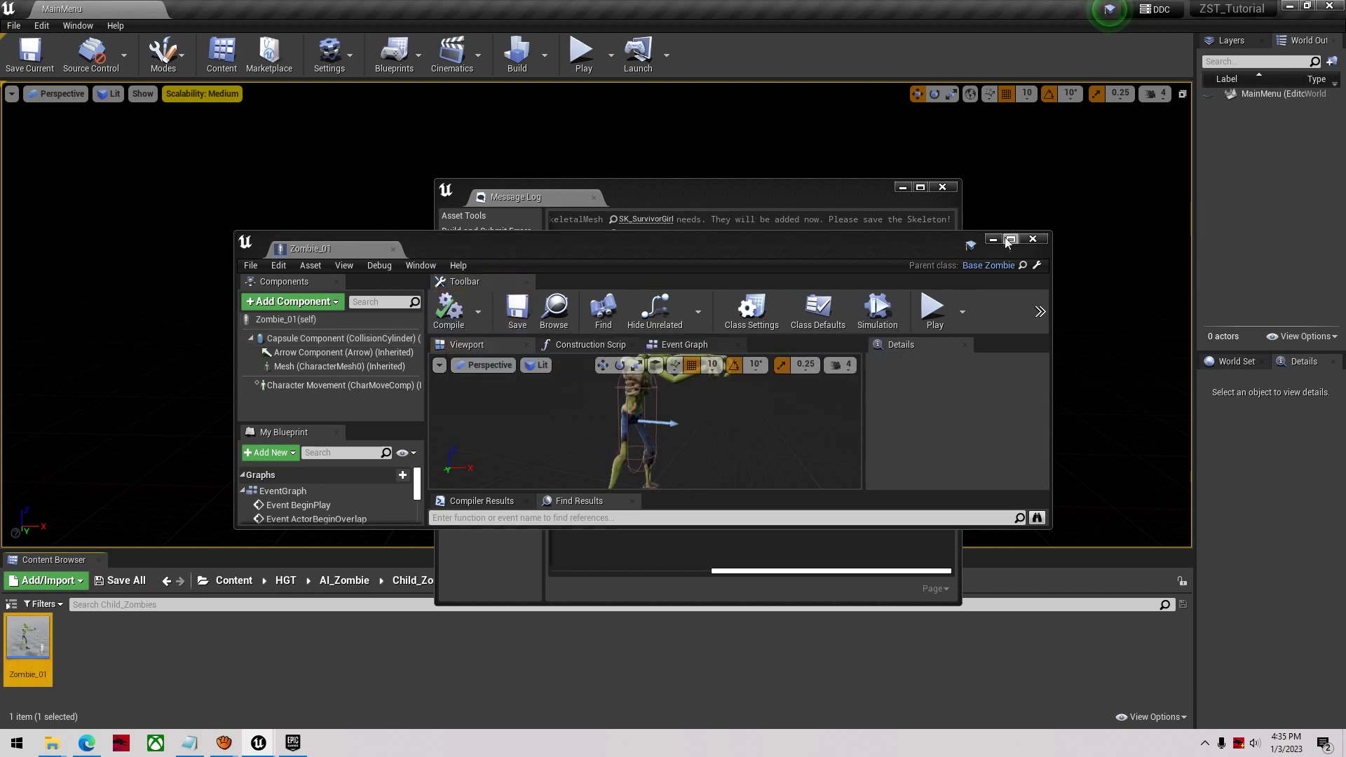
Review the load errors in the Message Log, close it, save everything again and return to the Zombie_01 blueprint at full size
{"action": "left_click", "coordinate": [789, 205]}
{"action": "left_click_drag", "start_coordinate": [793, 575], "coordinate": [541, 565]}
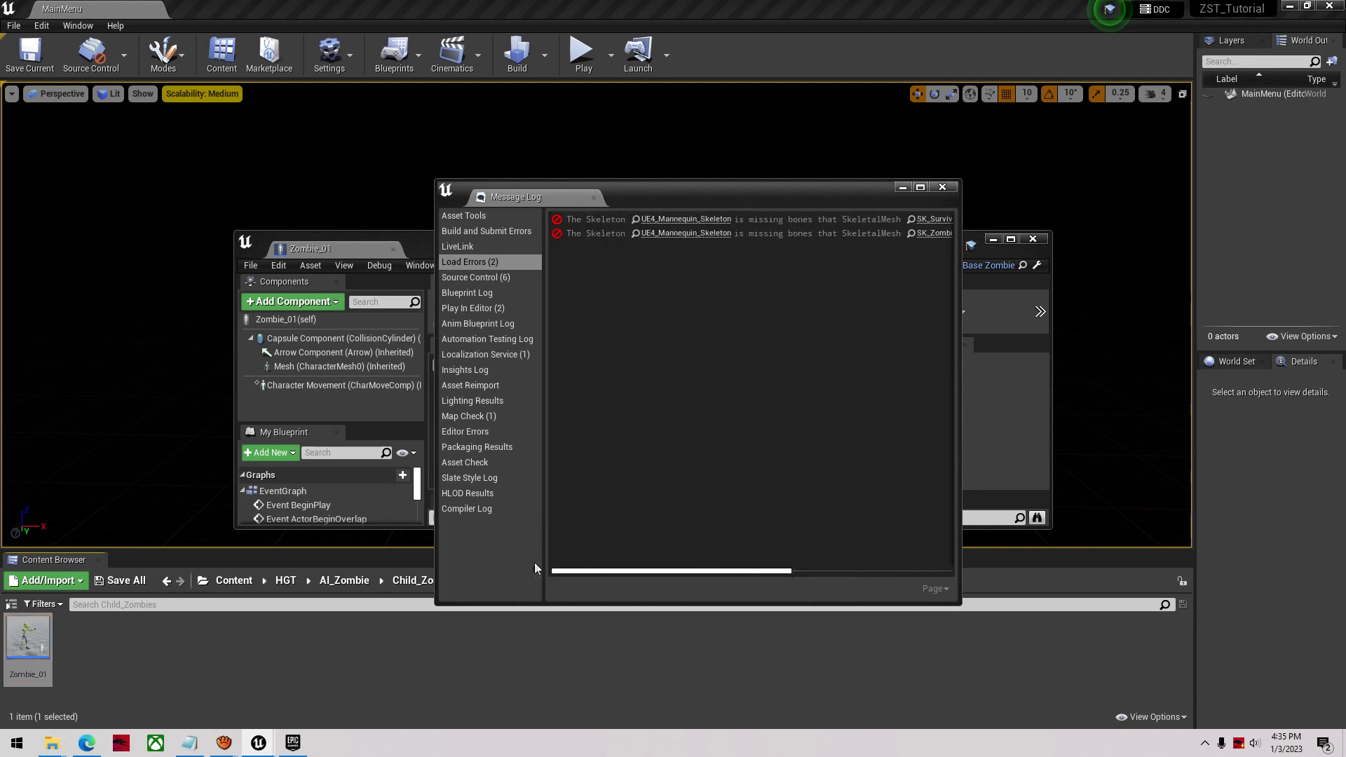
{"action": "left_click_drag", "start_coordinate": [644, 571], "coordinate": [522, 559]}
{"action": "left_click", "coordinate": [943, 187]}
{"action": "left_click", "coordinate": [134, 580]}
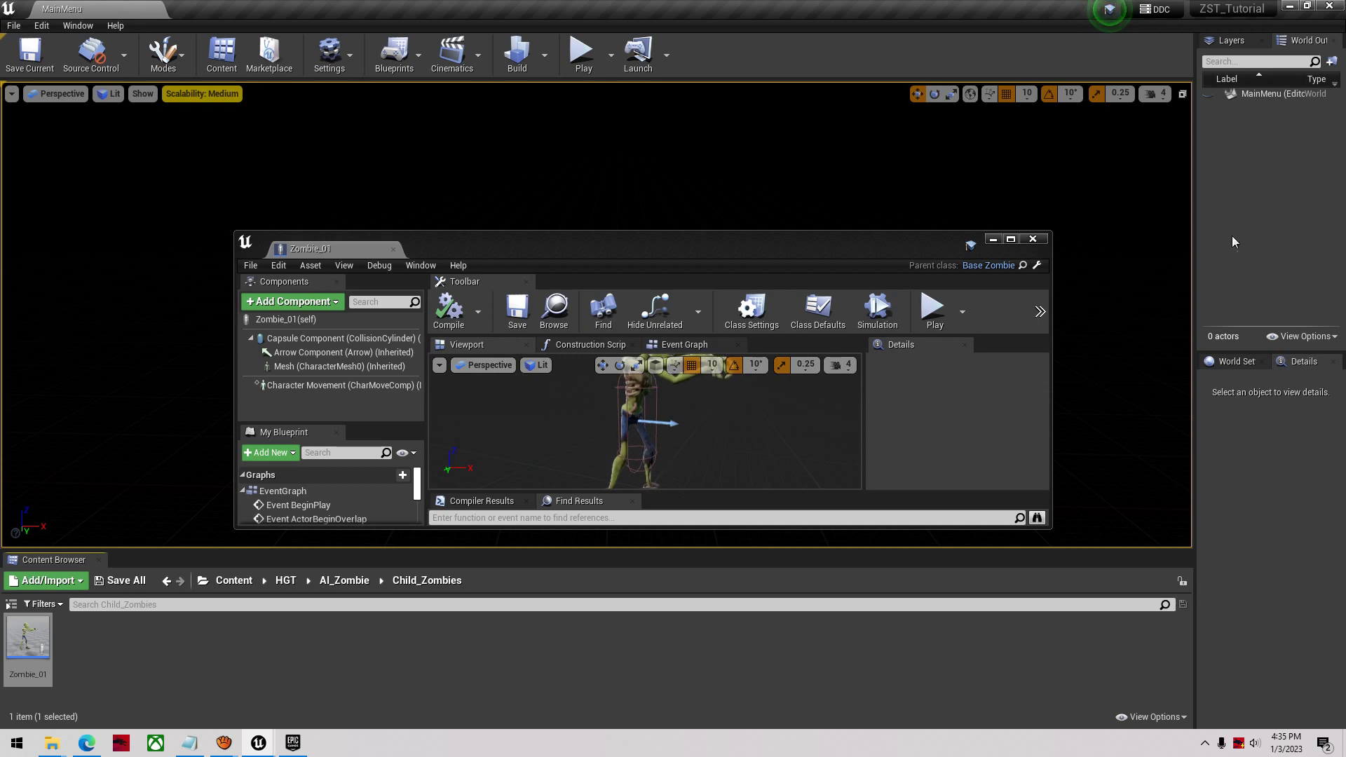
{"action": "left_click", "coordinate": [1012, 240]}
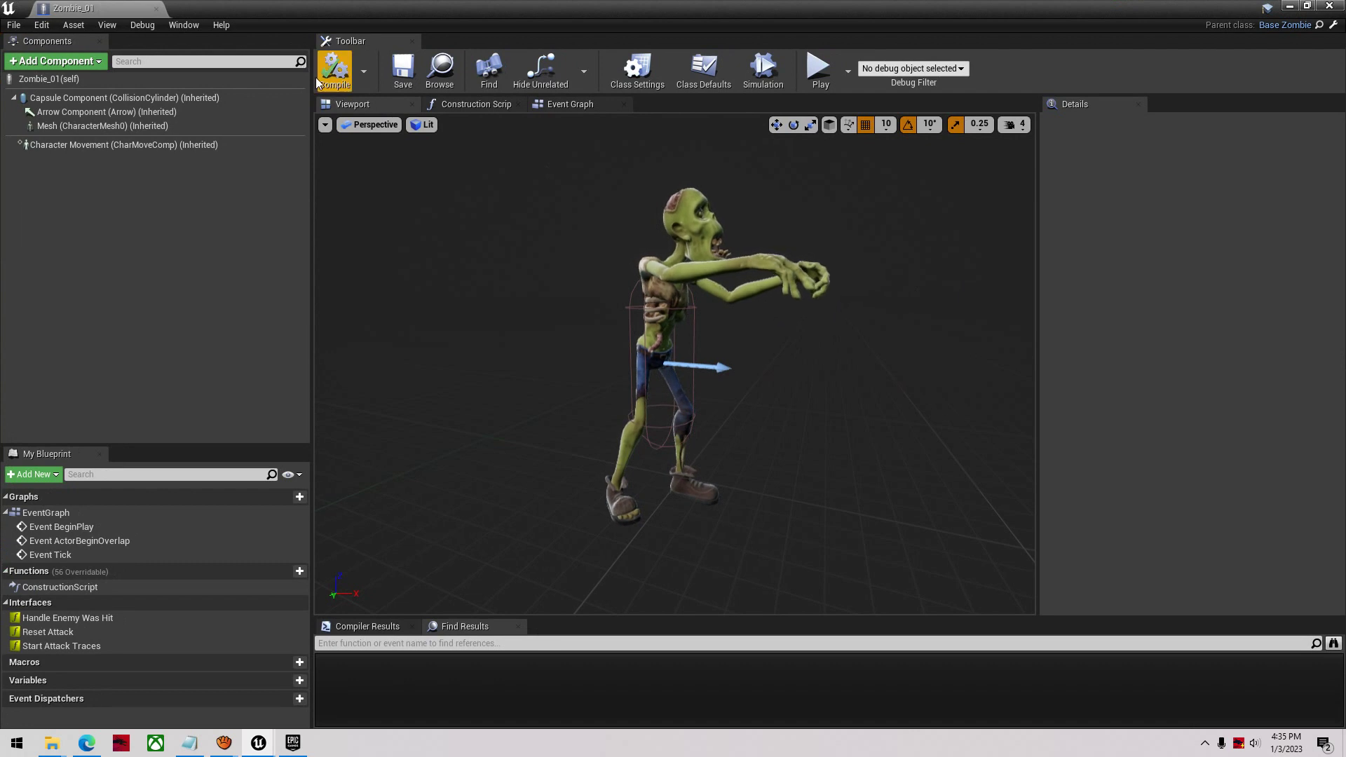